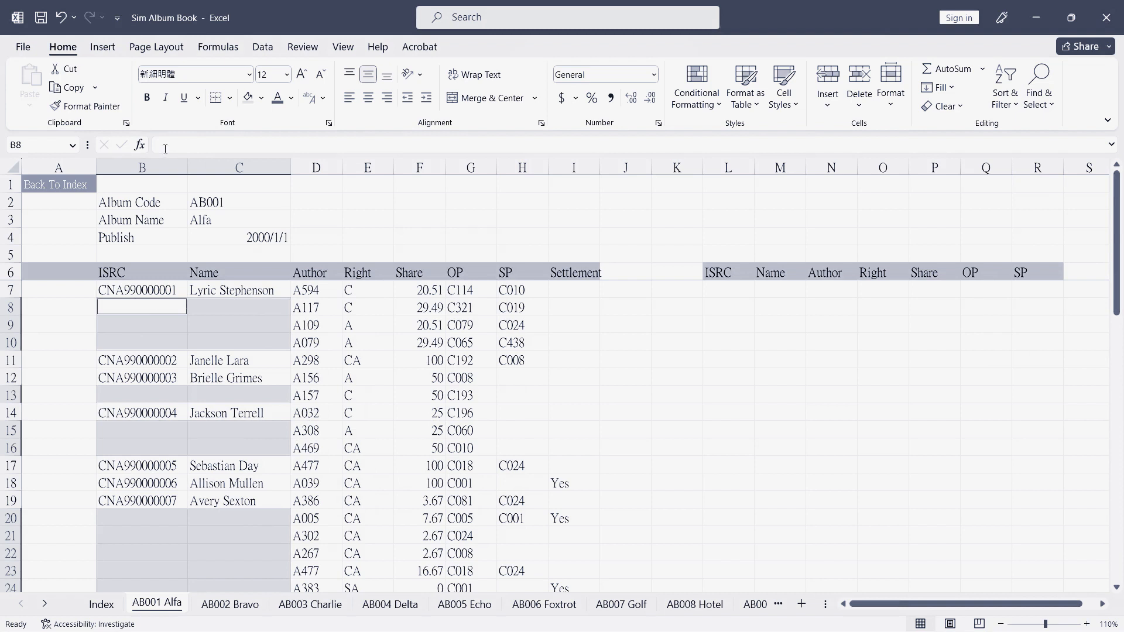
# Start a formula in cell B8 that references B7
pyautogui.click(245, 146)
pyautogui.write('=')
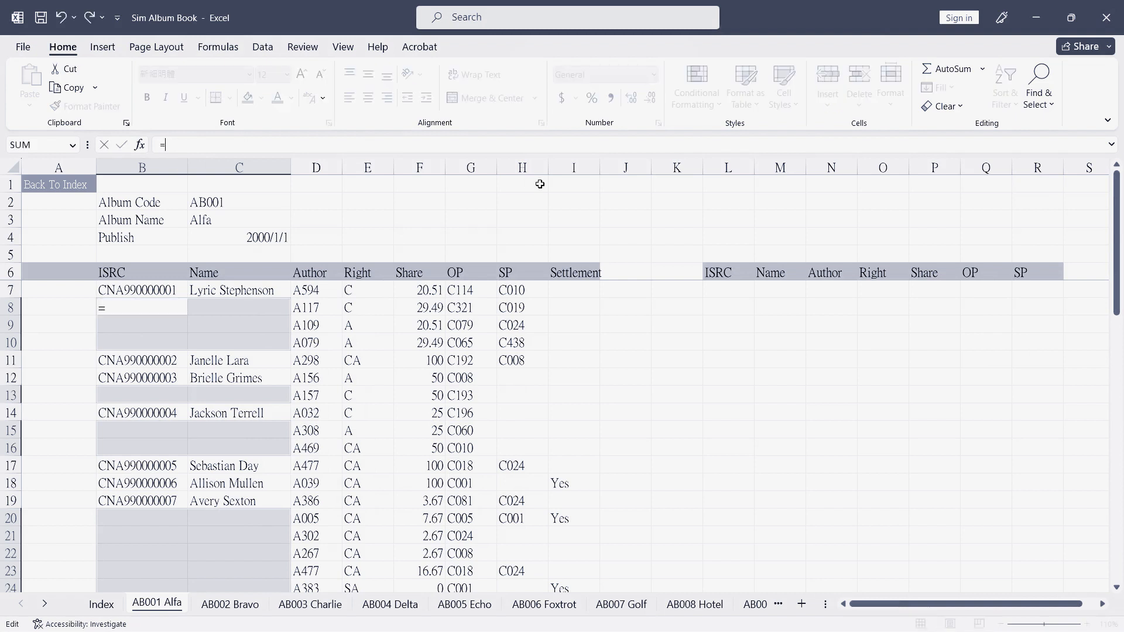
pyautogui.write('b')
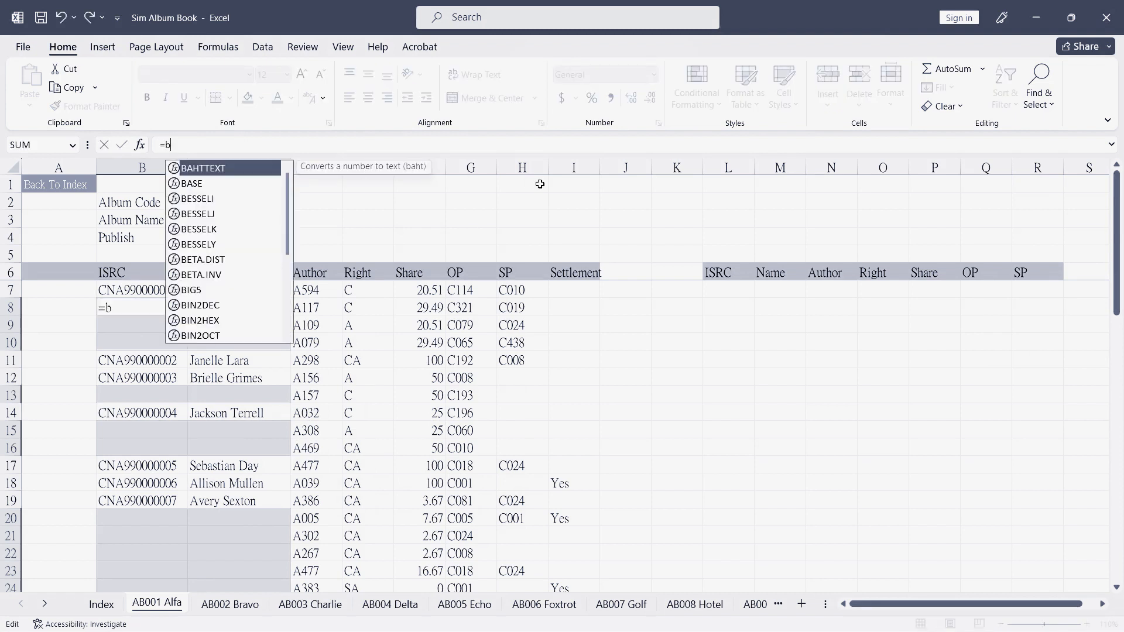
pyautogui.write('7')
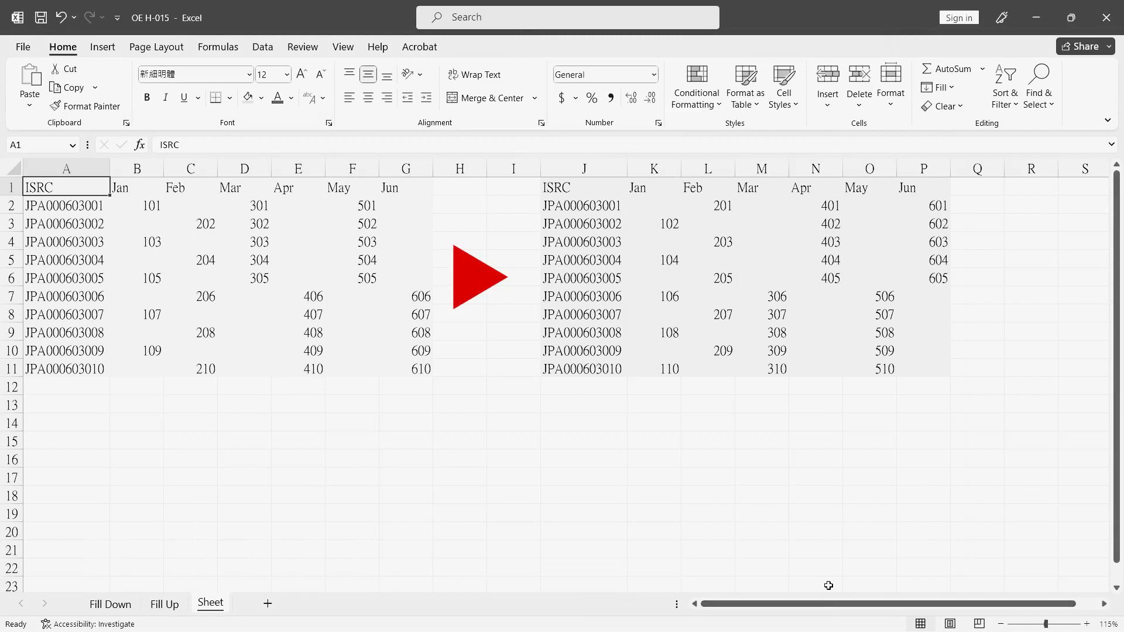
pyautogui.moveTo(648, 202); pyautogui.dragTo(721, 241)
pyautogui.moveTo(837, 331); pyautogui.dragTo(943, 369)
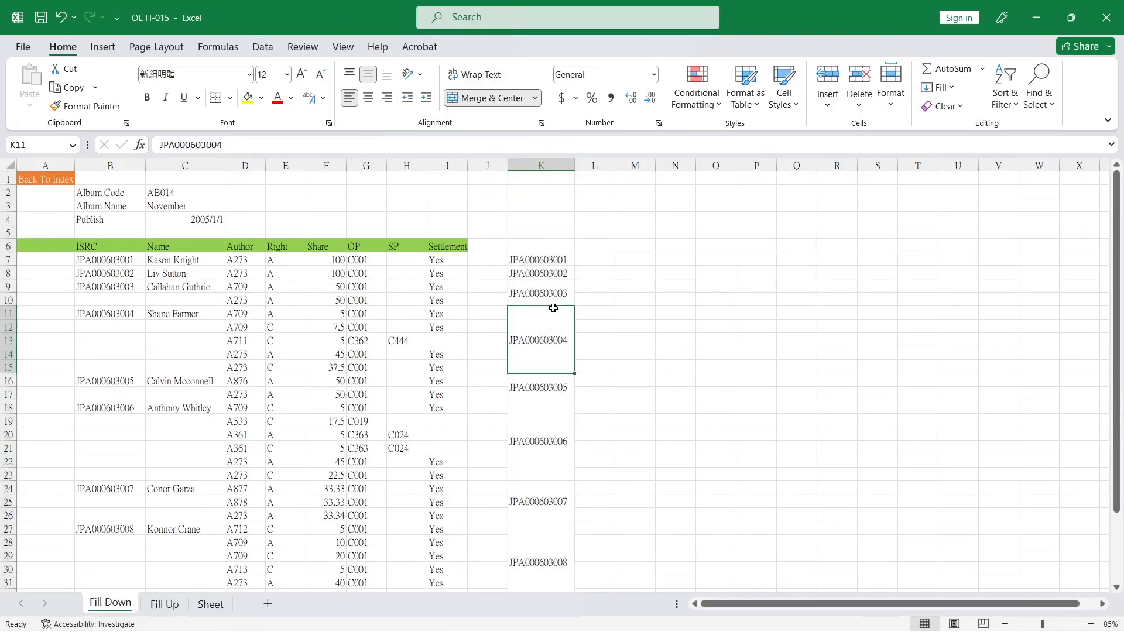
pyautogui.moveTo(554, 308); pyautogui.dragTo(90, 328)
pyautogui.moveTo(550, 436); pyautogui.dragTo(143, 473)
pyautogui.click(186, 464)
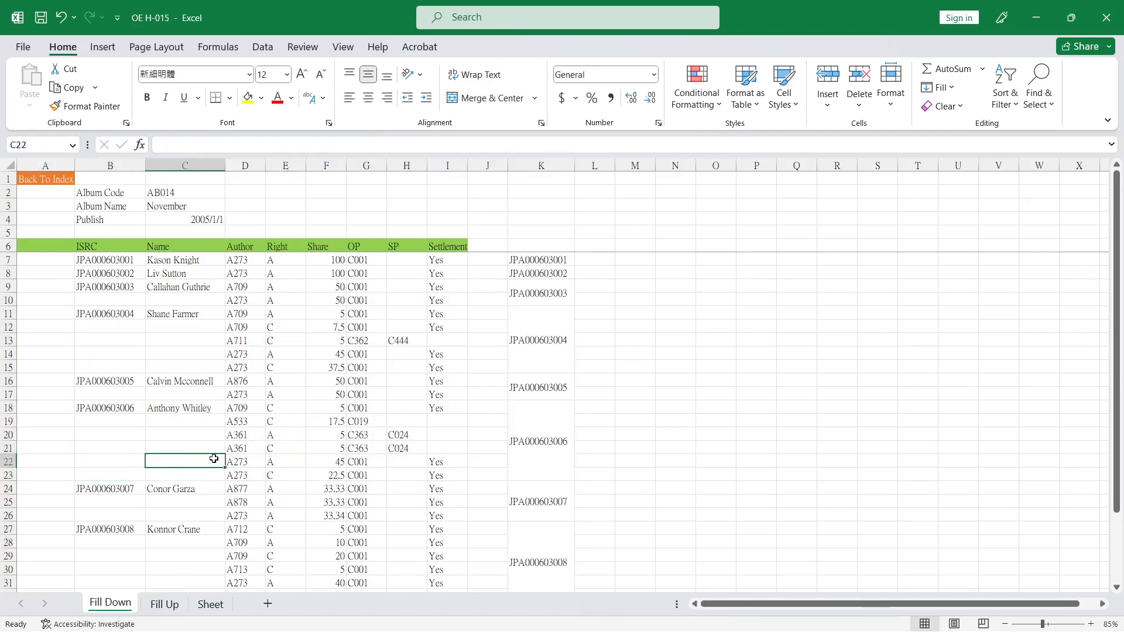
# Fill each ISRC and Name down into the blank rows beneath it, from row 9 through row 23
pyautogui.moveTo(114, 287); pyautogui.dragTo(153, 297)
pyautogui.hotkey('ctrl', 'd')
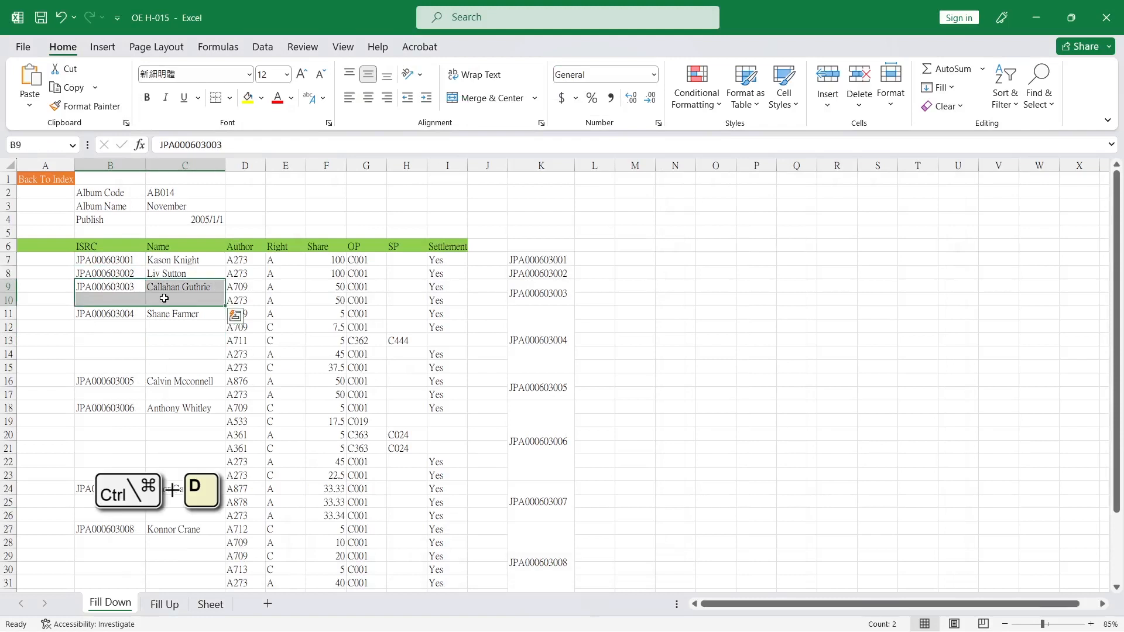
pyautogui.moveTo(115, 314); pyautogui.dragTo(153, 396)
pyautogui.hotkey('ctrl', 'd')
pyautogui.hotkey('ctrl', 'd')
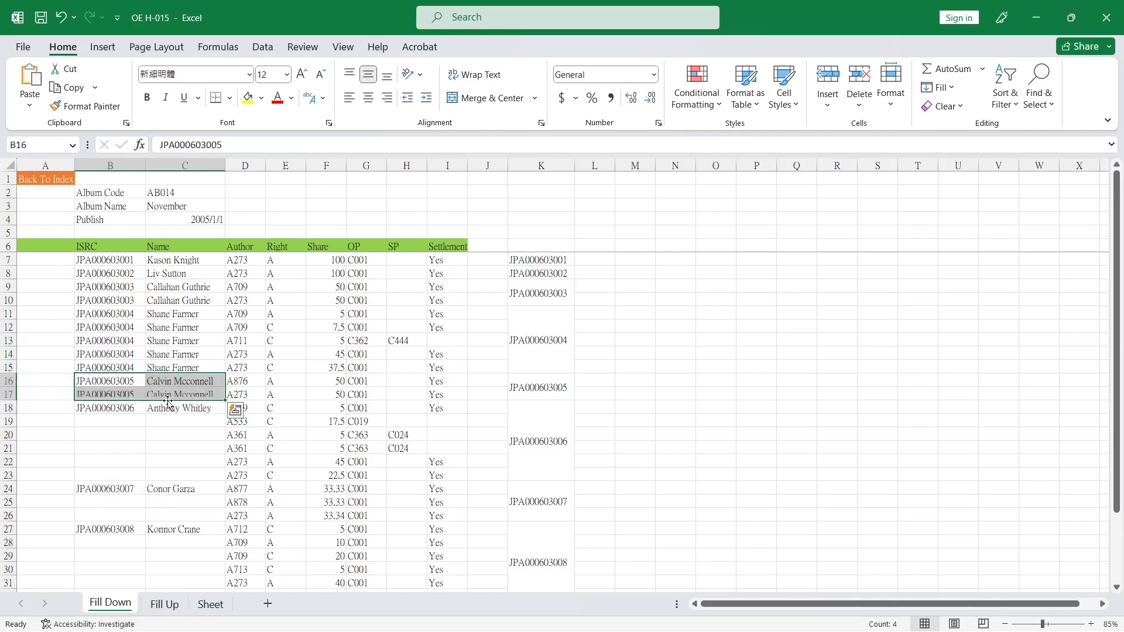
pyautogui.moveTo(121, 410); pyautogui.dragTo(168, 469)
pyautogui.press('F4')
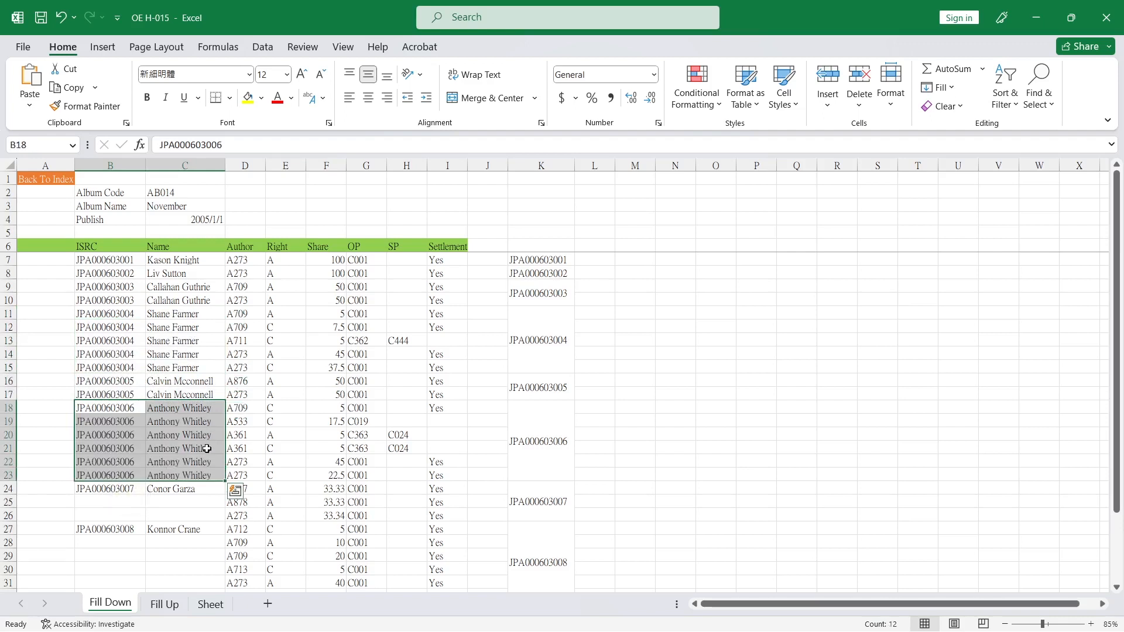
# Fill the Share values for rows 7 to 11 rightward across the OP, SP, Settlement and J columns
pyautogui.click(365, 351)
pyautogui.click(365, 263)
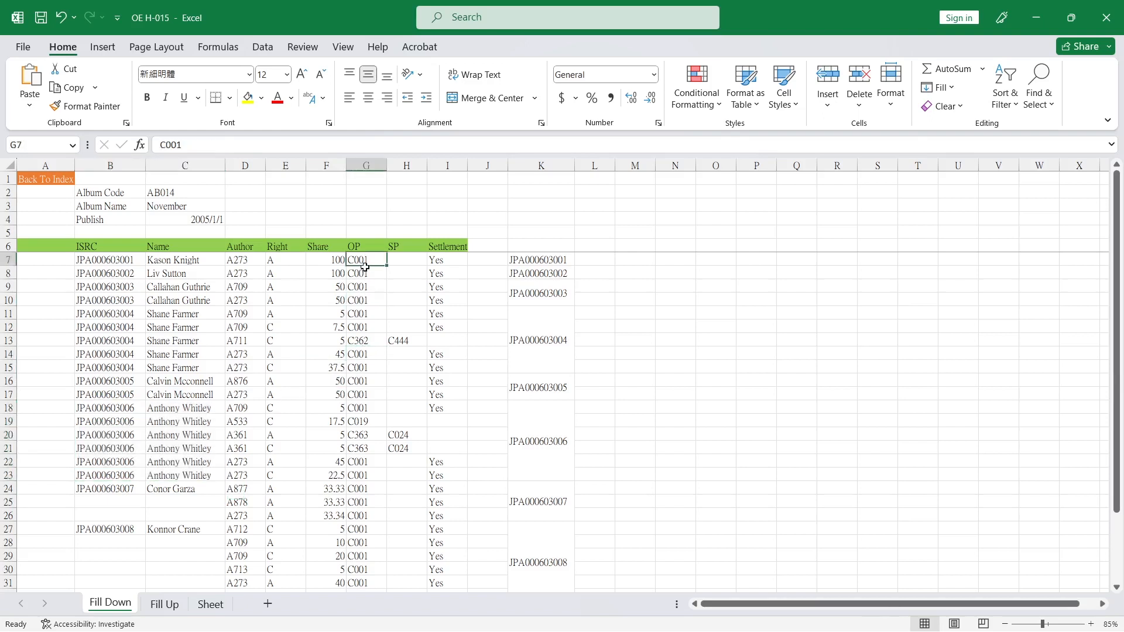
pyautogui.moveTo(364, 267); pyautogui.dragTo(367, 308)
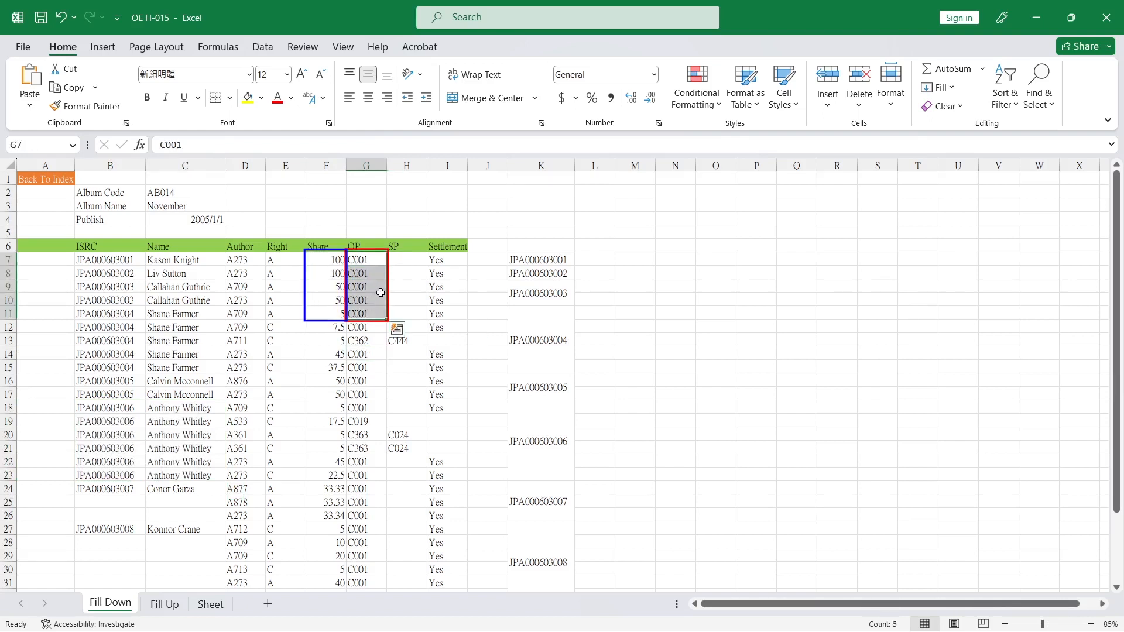
pyautogui.hotkey('ctrl', 'r')
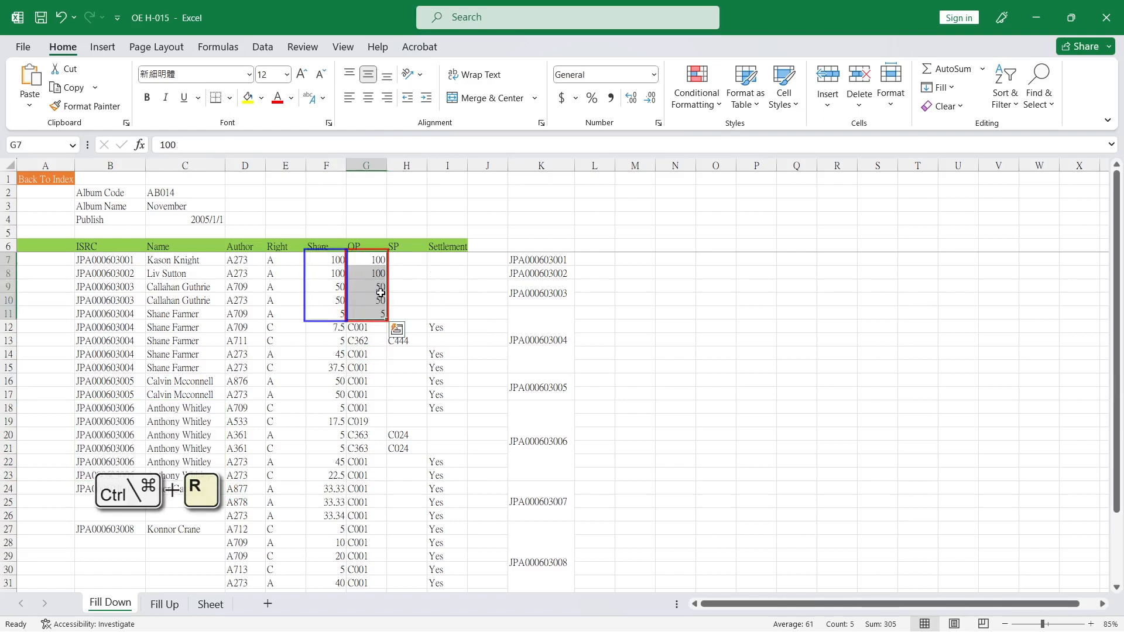
pyautogui.moveTo(363, 260); pyautogui.dragTo(492, 314)
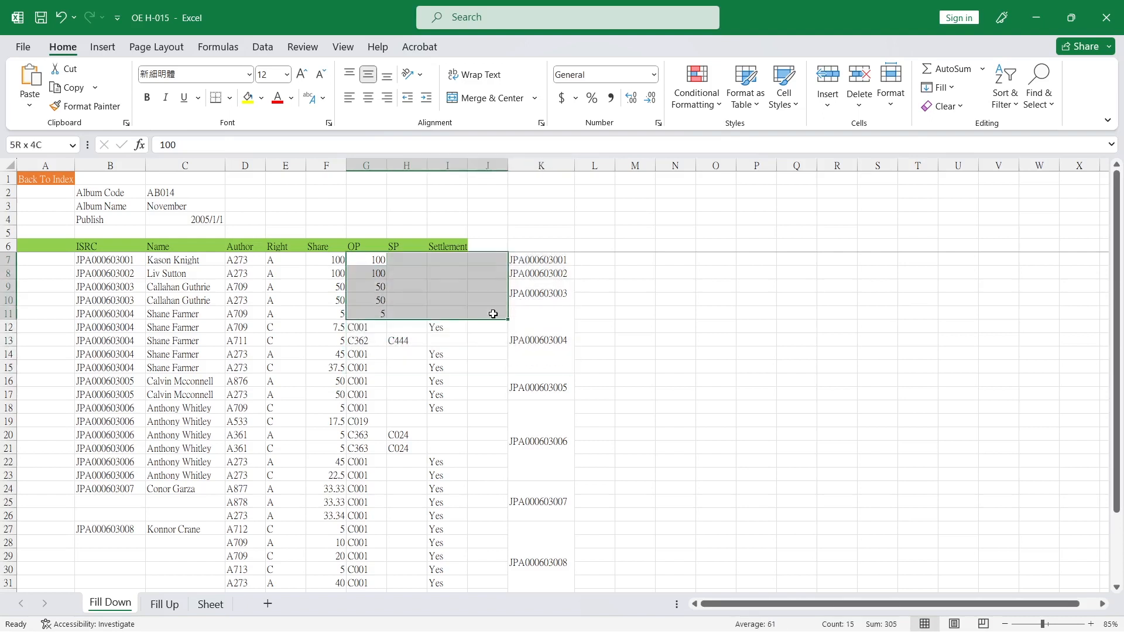
pyautogui.hotkey('ctrl', 'r')
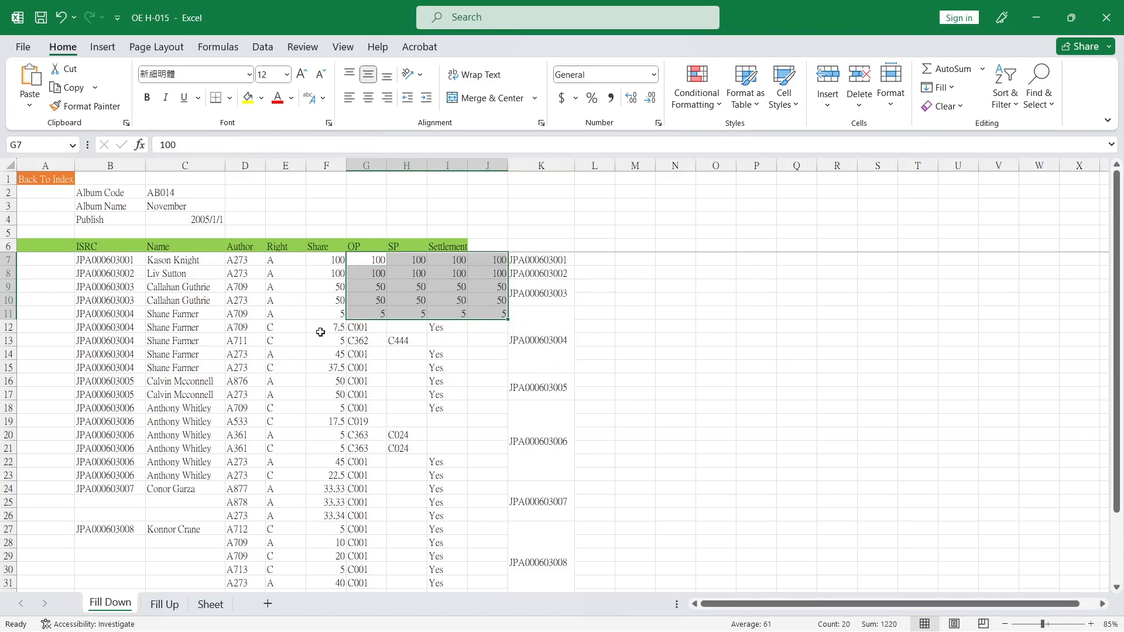
# Fill rows 12 to 16 rightward from the Right column across columns F to J
pyautogui.moveTo(320, 332)
pyautogui.mouseDown()
pyautogui.moveTo(394, 368)
pyautogui.moveTo(469, 381)
pyautogui.mouseUp()
pyautogui.hotkey('ctrl', 'r')
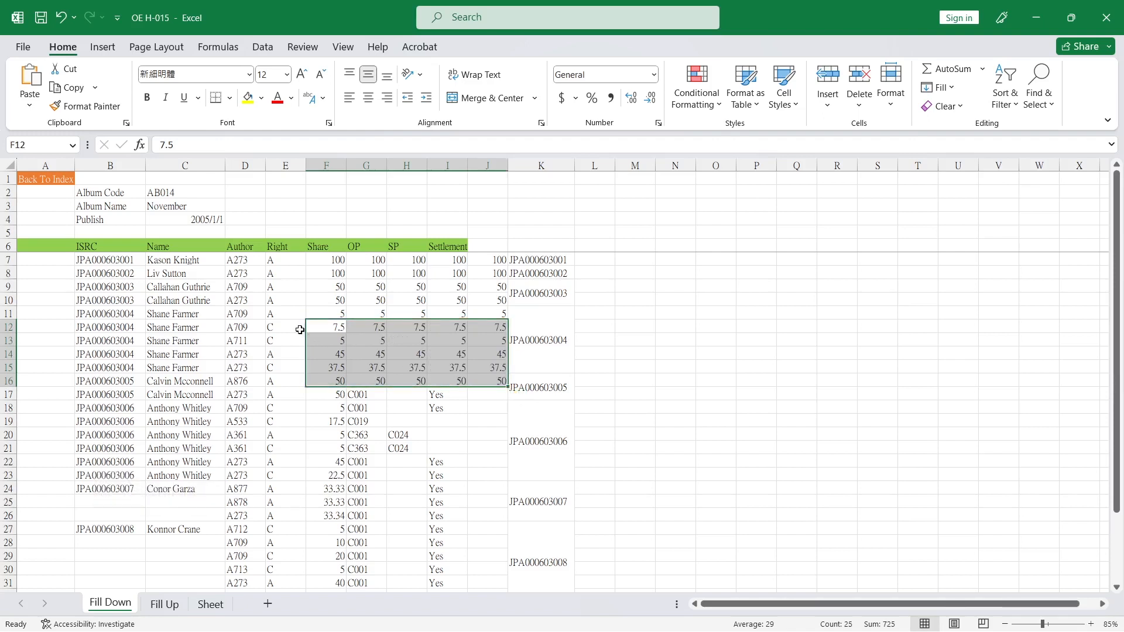
pyautogui.moveTo(300, 329); pyautogui.dragTo(488, 381)
pyautogui.hotkey('ctrl', 'r')
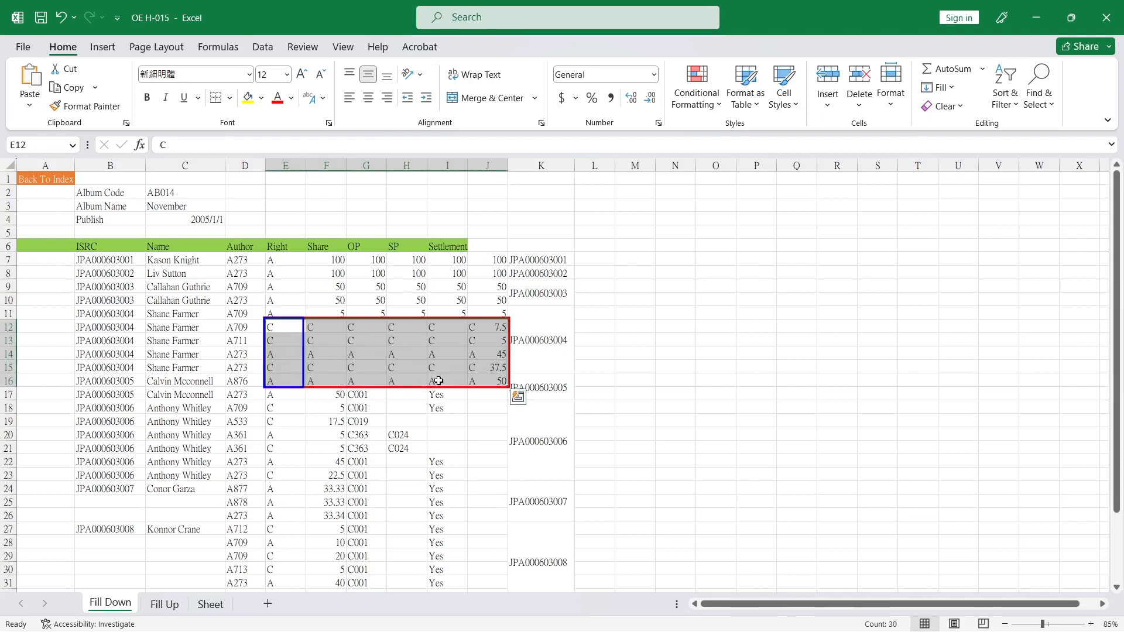
# Fill the ISRC and Name of row 27 up into the blank rows 25 and 26 using Fill Up
pyautogui.click(406, 421)
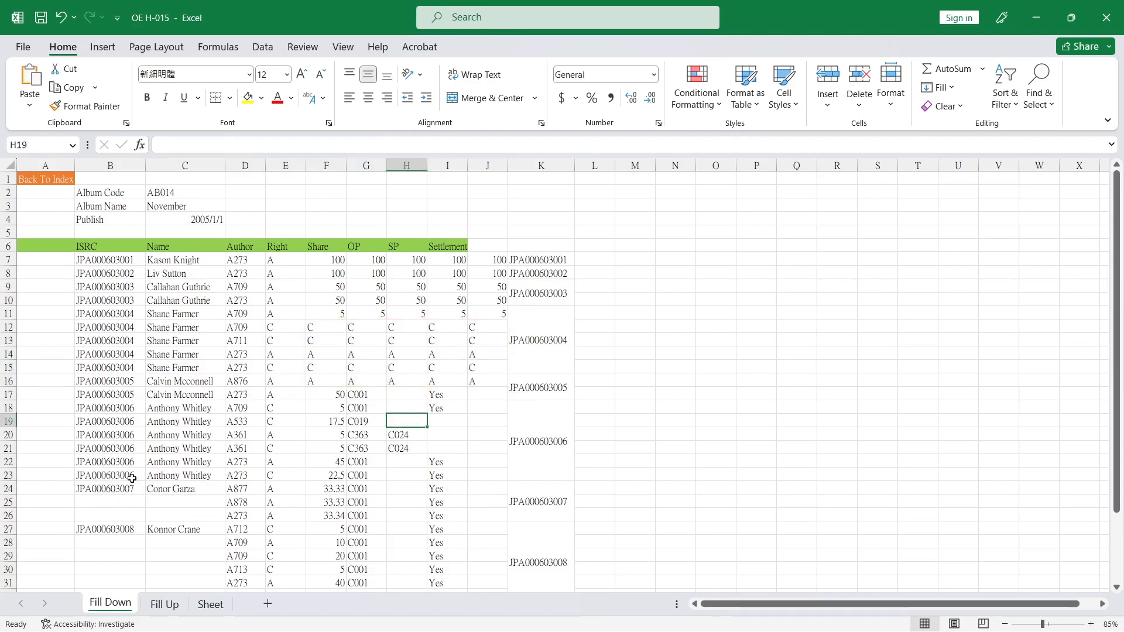
pyautogui.scroll(-2, 241, 487)
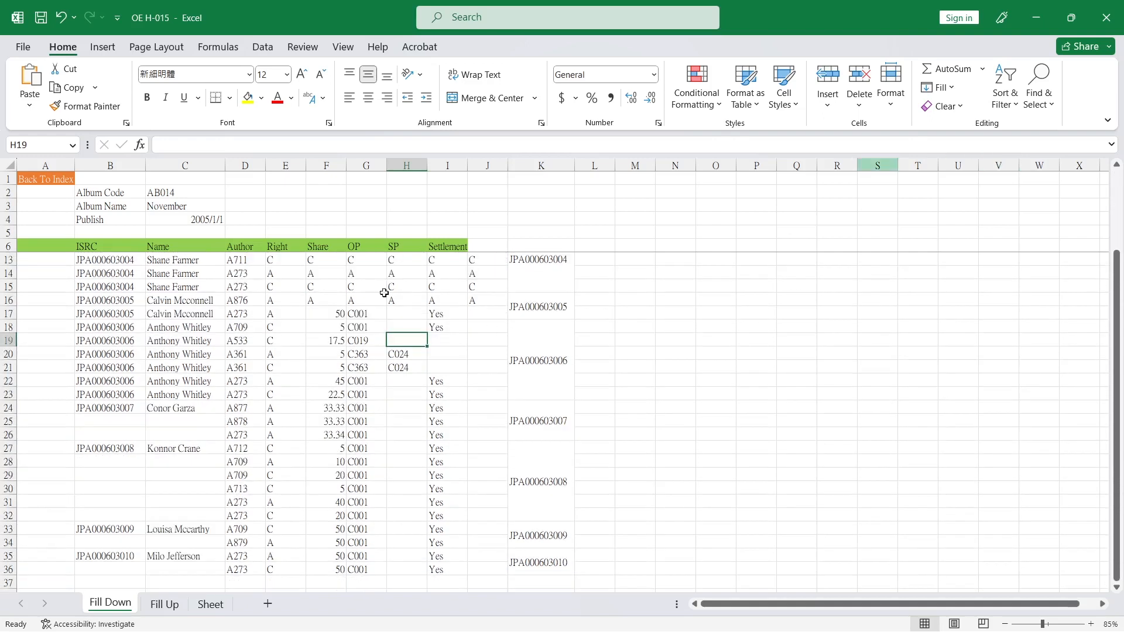
pyautogui.click(115, 449)
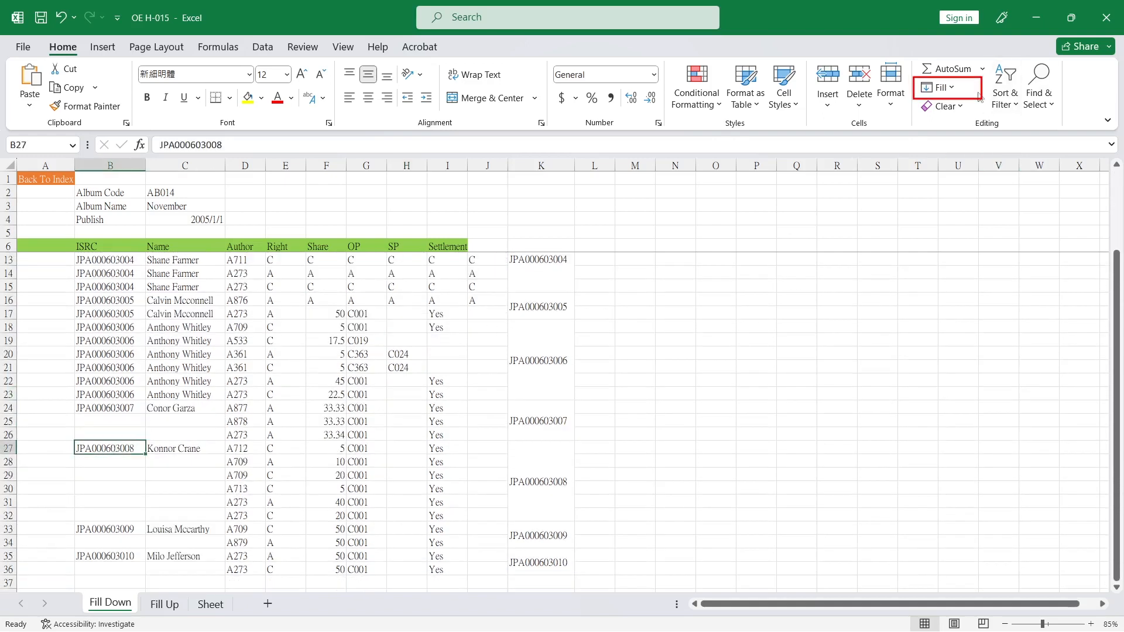
pyautogui.click(940, 87)
pyautogui.click(941, 87)
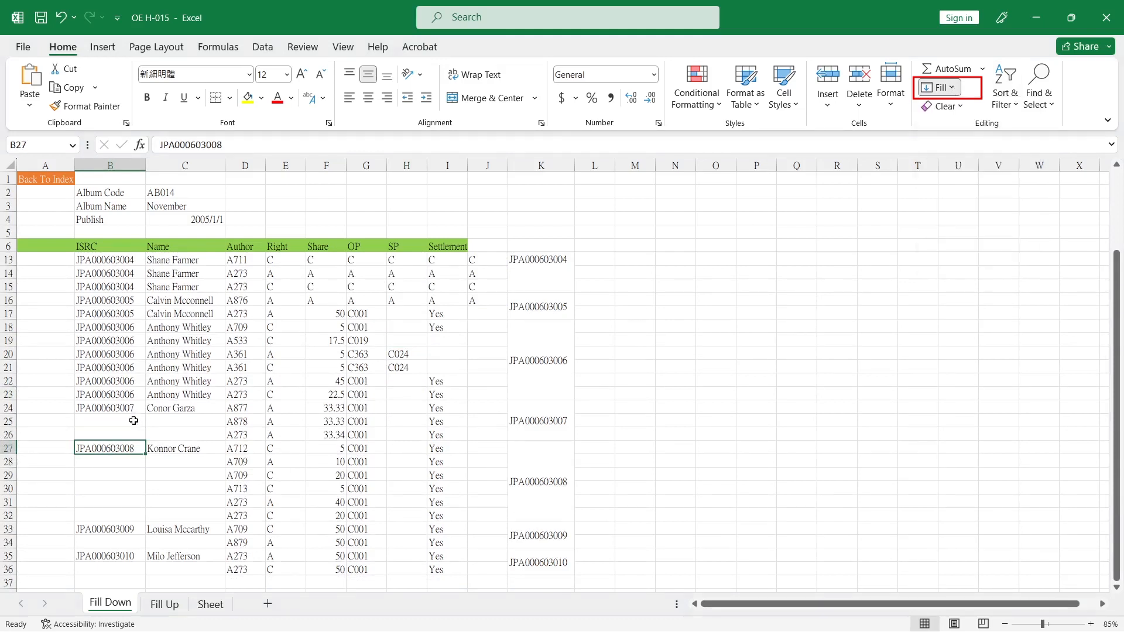
pyautogui.keyDown('shift'); pyautogui.click(185, 422); pyautogui.keyUp('shift')
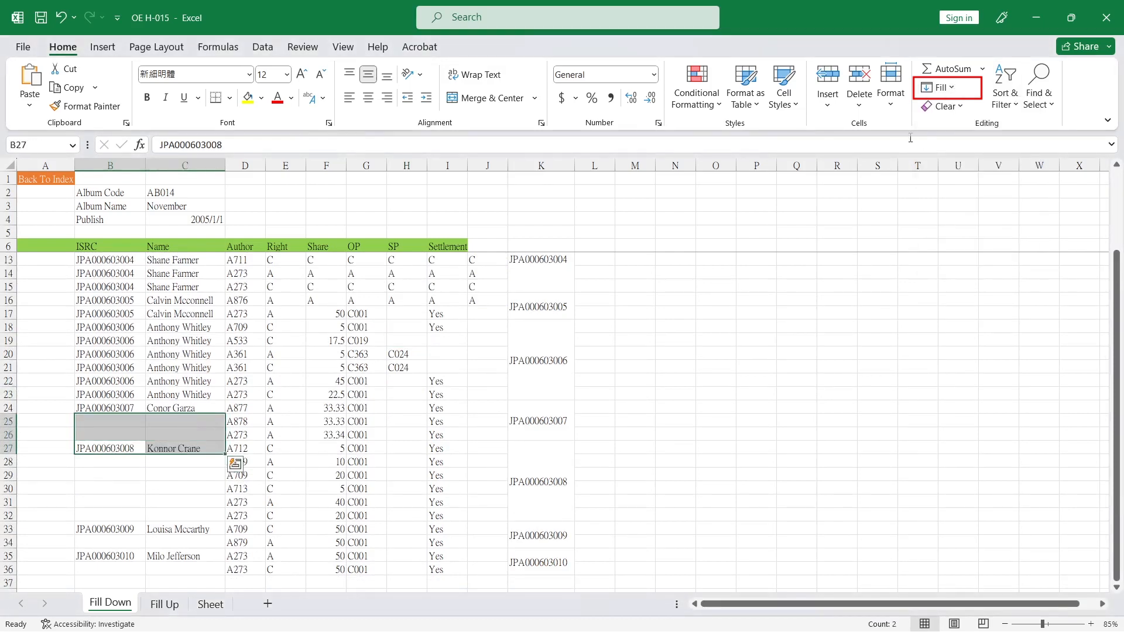
pyautogui.click(946, 94)
pyautogui.click(940, 150)
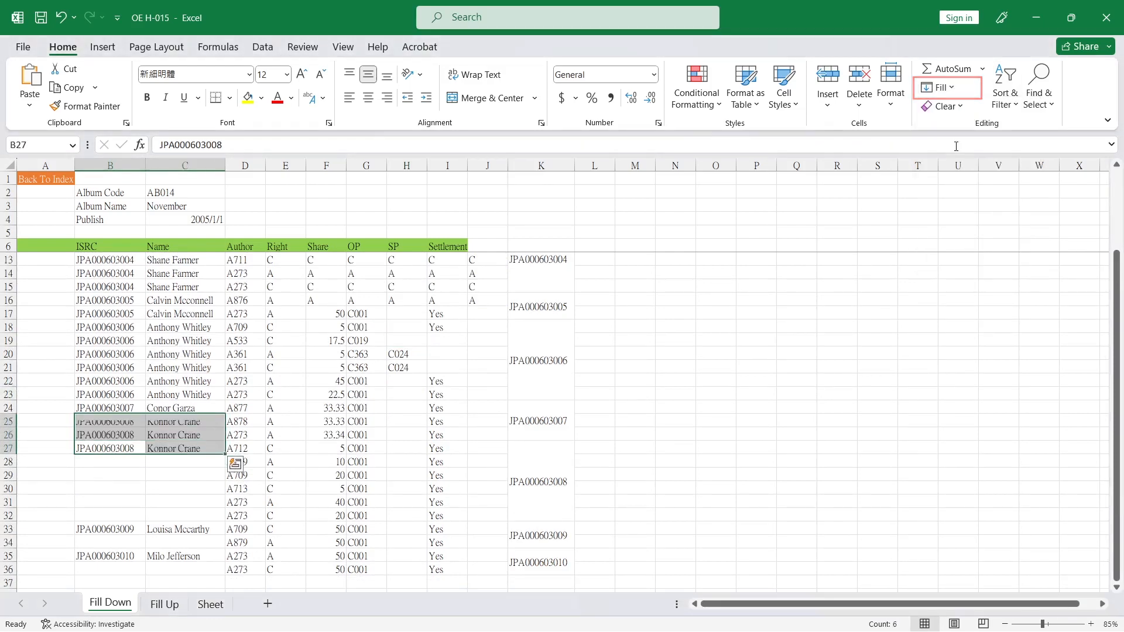
pyautogui.moveTo(105, 530); pyautogui.dragTo(152, 542)
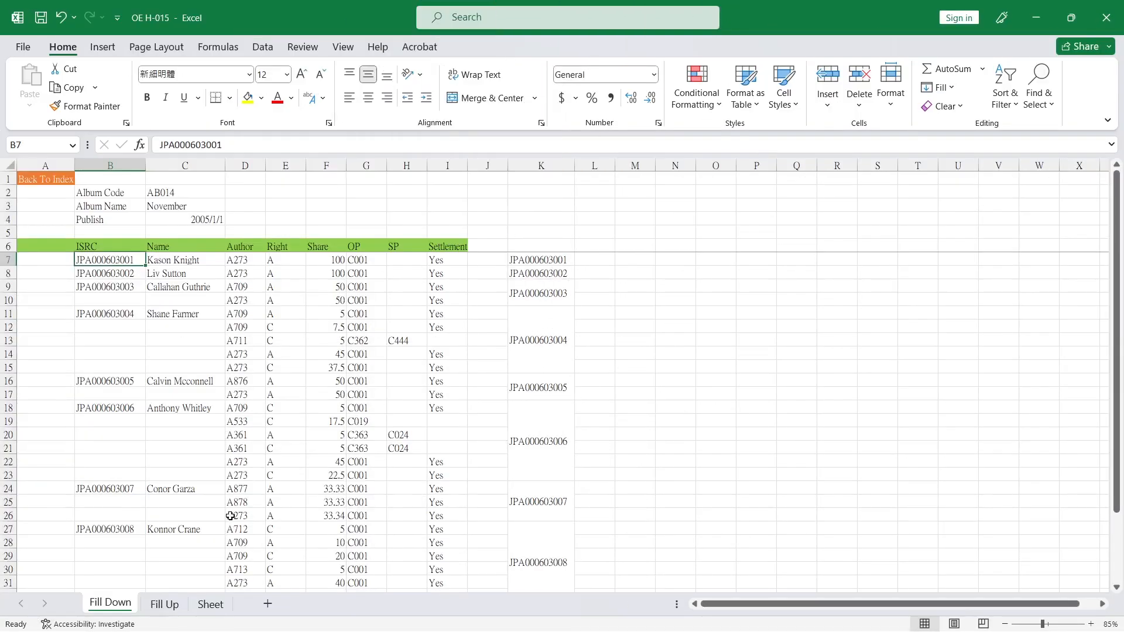
# Select only the blank cells in the ISRC and Name columns, rows 7 to 36, using Go To Special Blanks
pyautogui.scroll(-4, 230, 515)
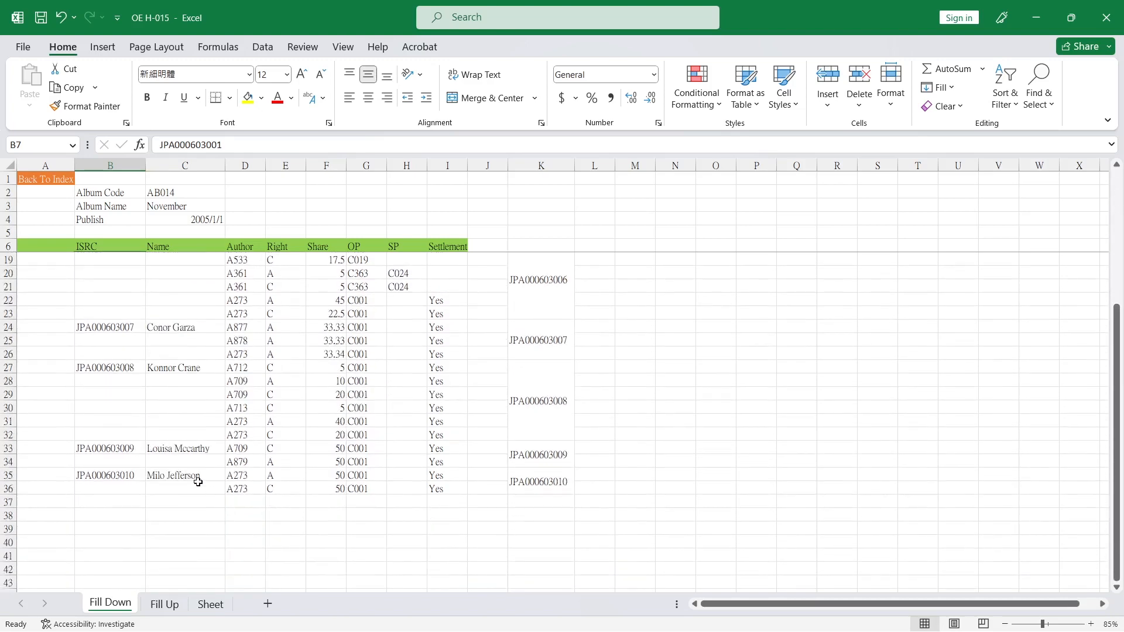
pyautogui.keyDown('shift'); pyautogui.click(198, 482); pyautogui.keyUp('shift')
pyautogui.scroll(4, 276, 472)
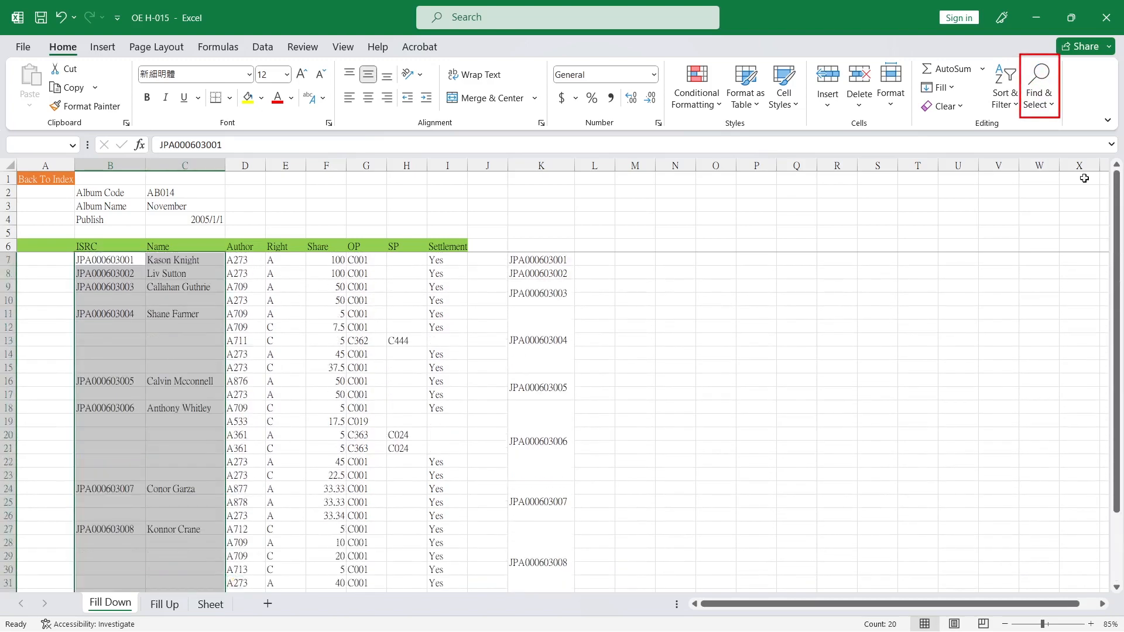
pyautogui.click(1039, 88)
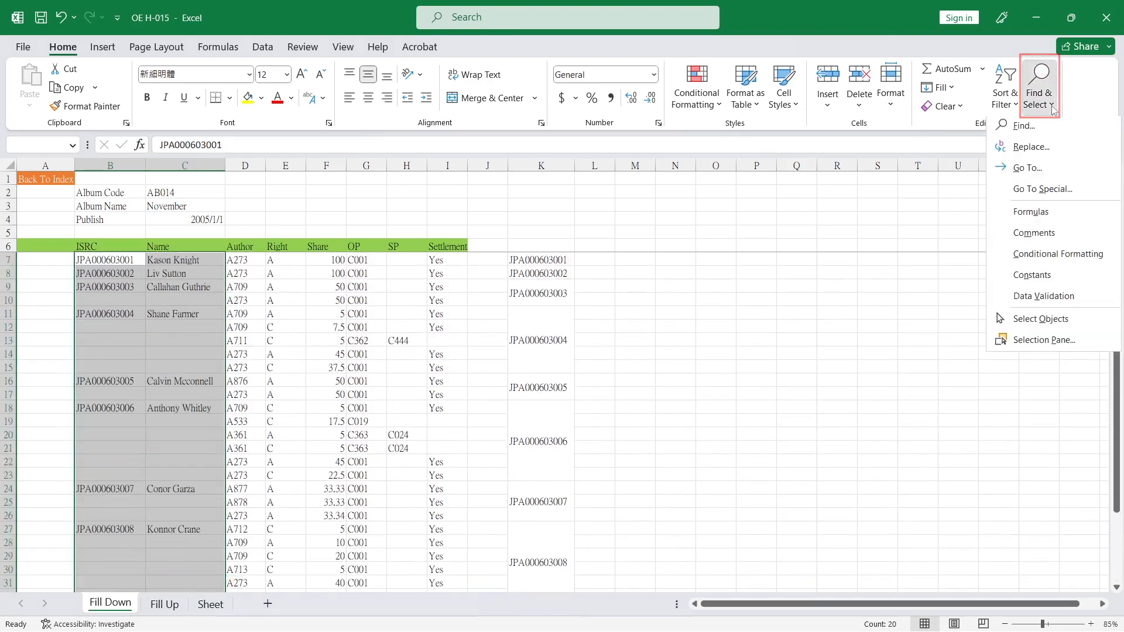
pyautogui.click(1043, 190)
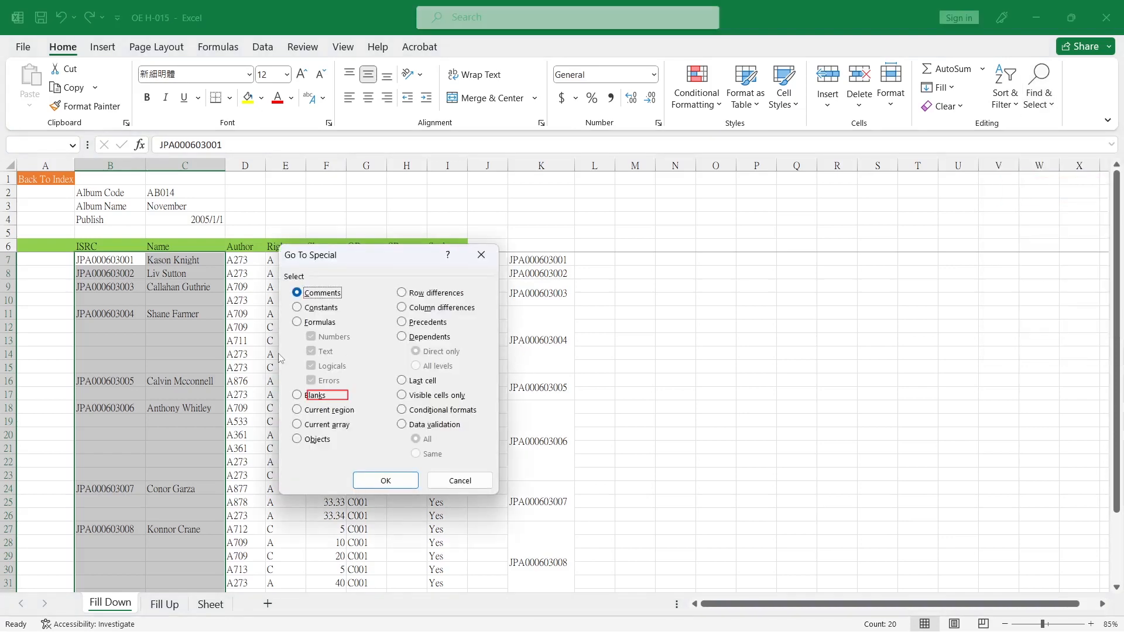
pyautogui.click(298, 394)
pyautogui.click(392, 485)
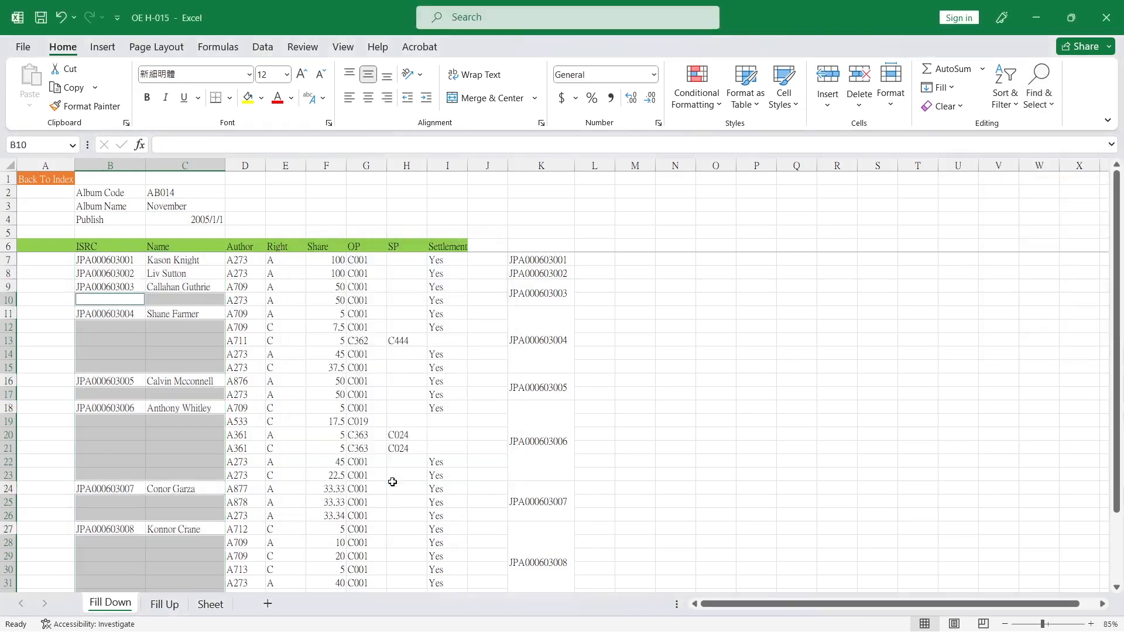
# Enter the formula =B9 into all selected blank cells at once so each references the cell above
pyautogui.click(190, 142)
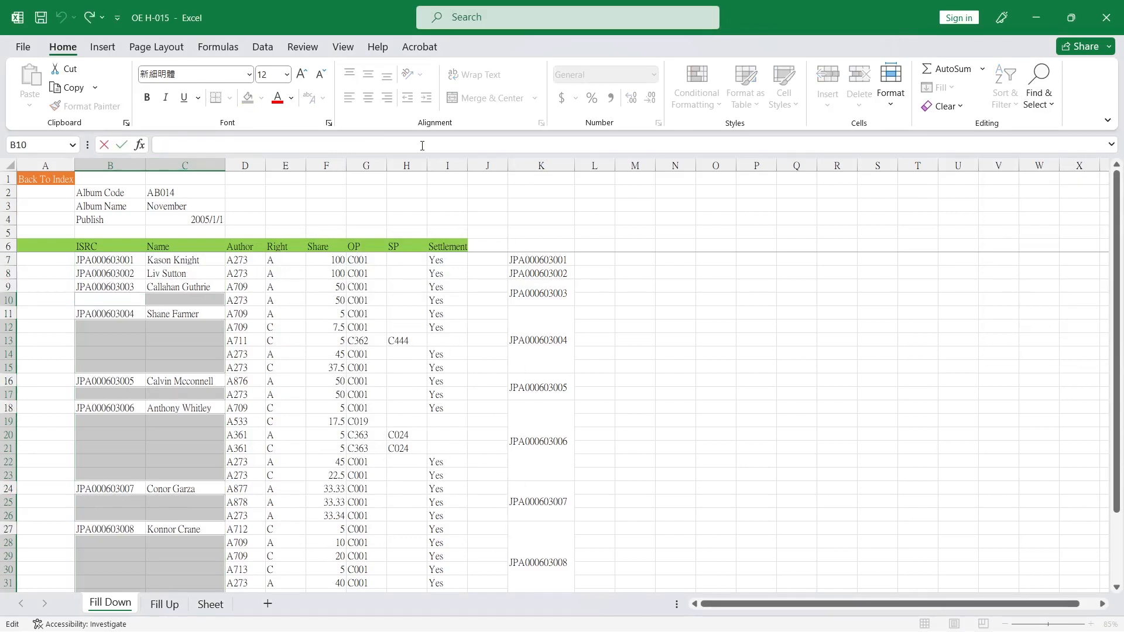
pyautogui.write('=')
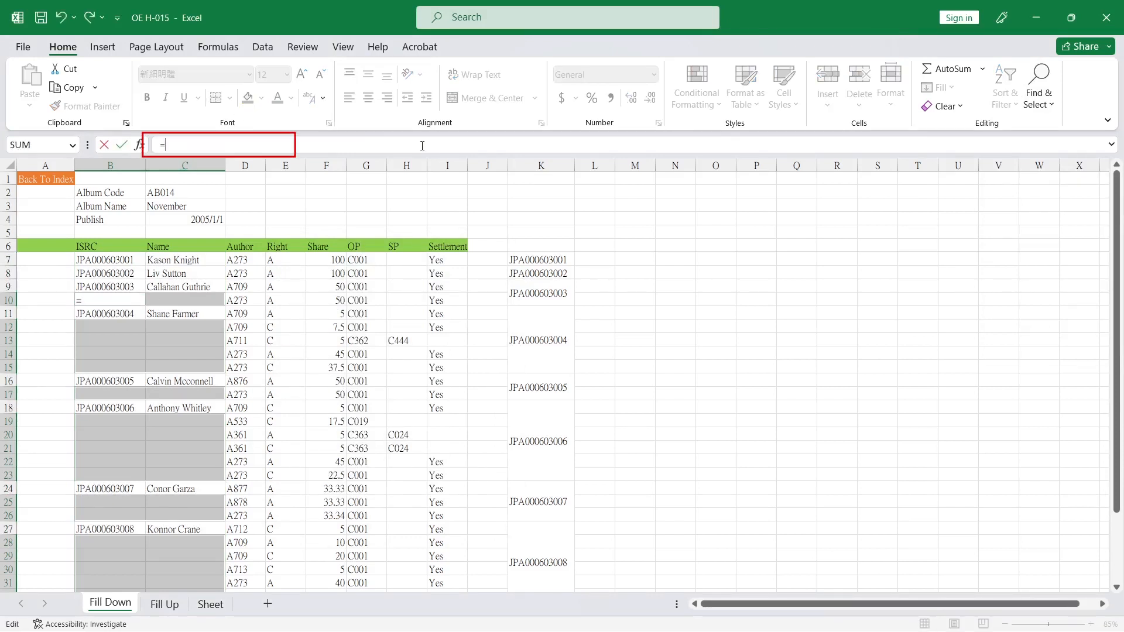
pyautogui.click(137, 285)
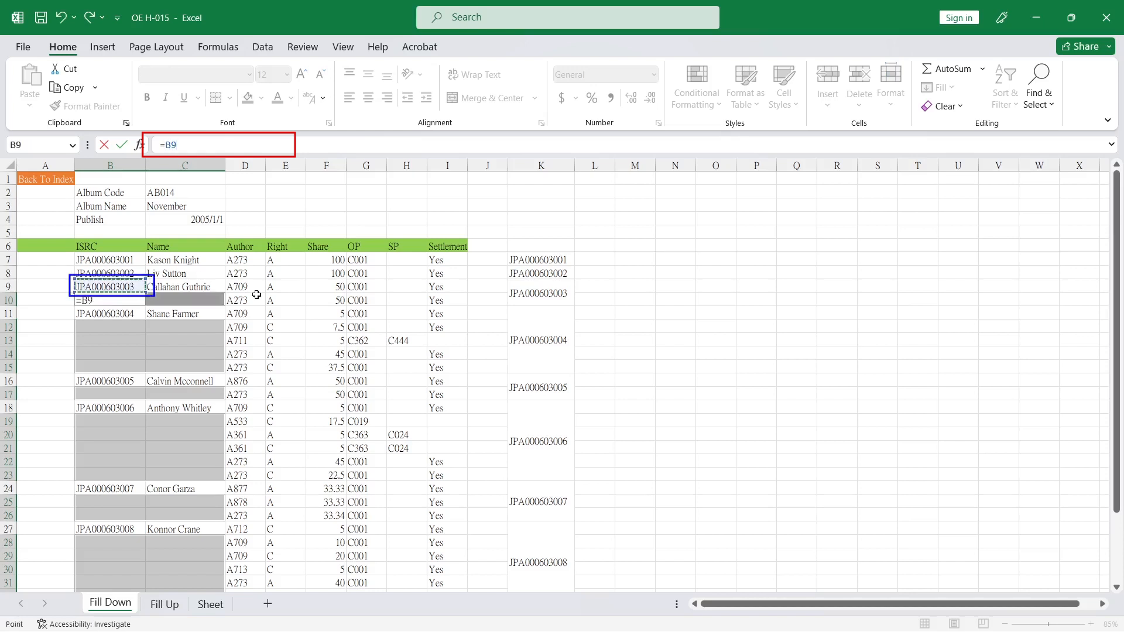
pyautogui.hotkey('ctrl', 'Return')
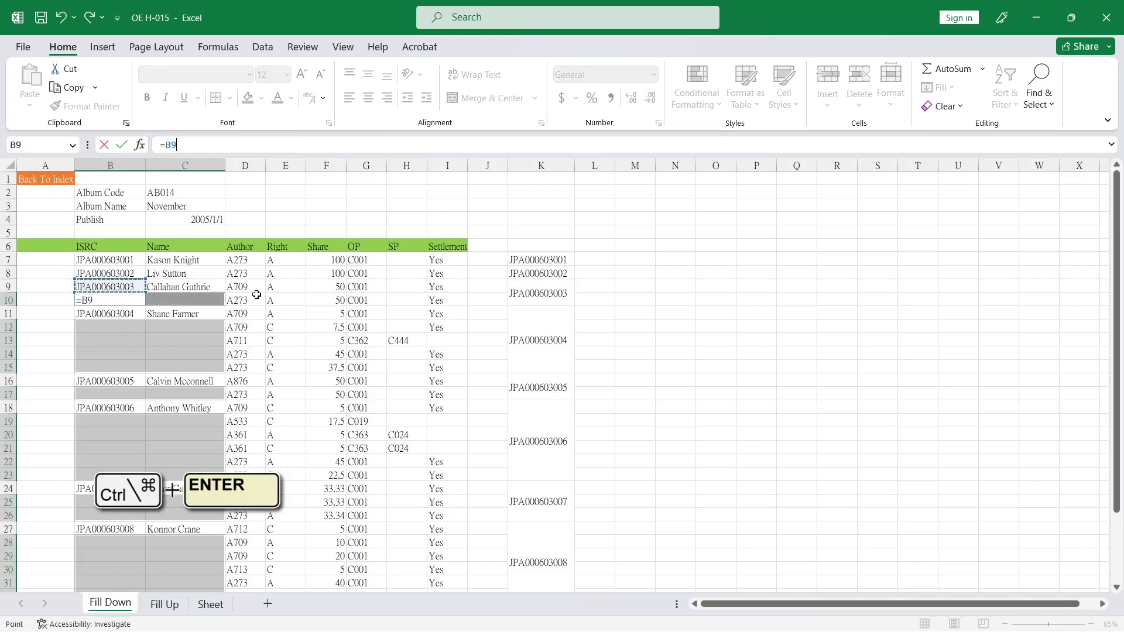
pyautogui.hotkey('ctrl', 'Return')
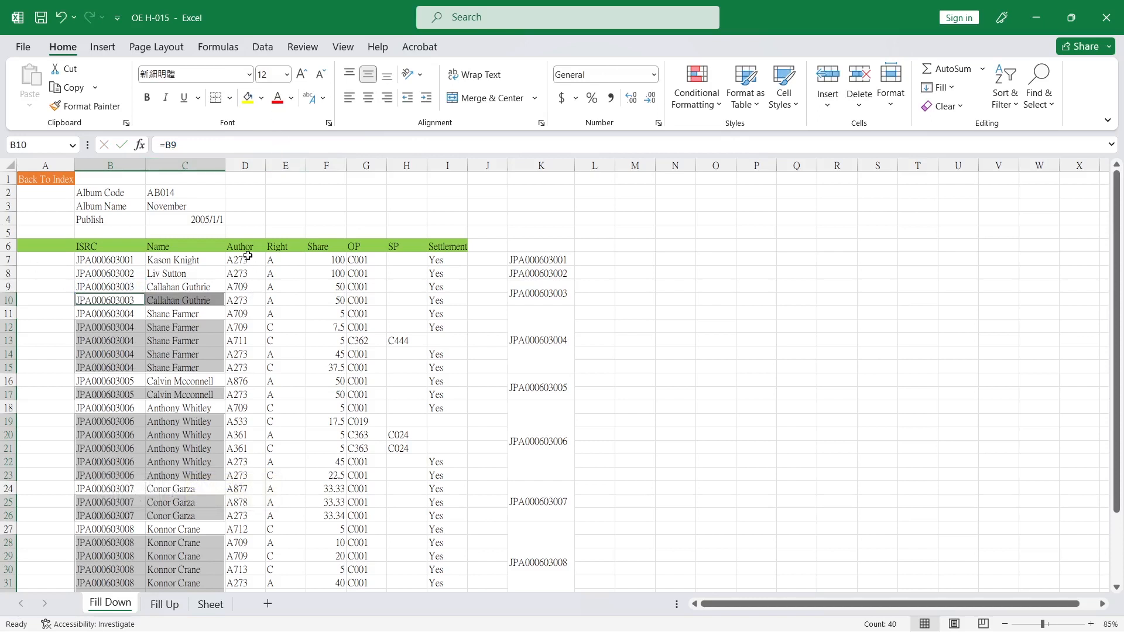
# Highlight the filled cells with a yellow fill color and check a filled cell's formula
pyautogui.click(249, 98)
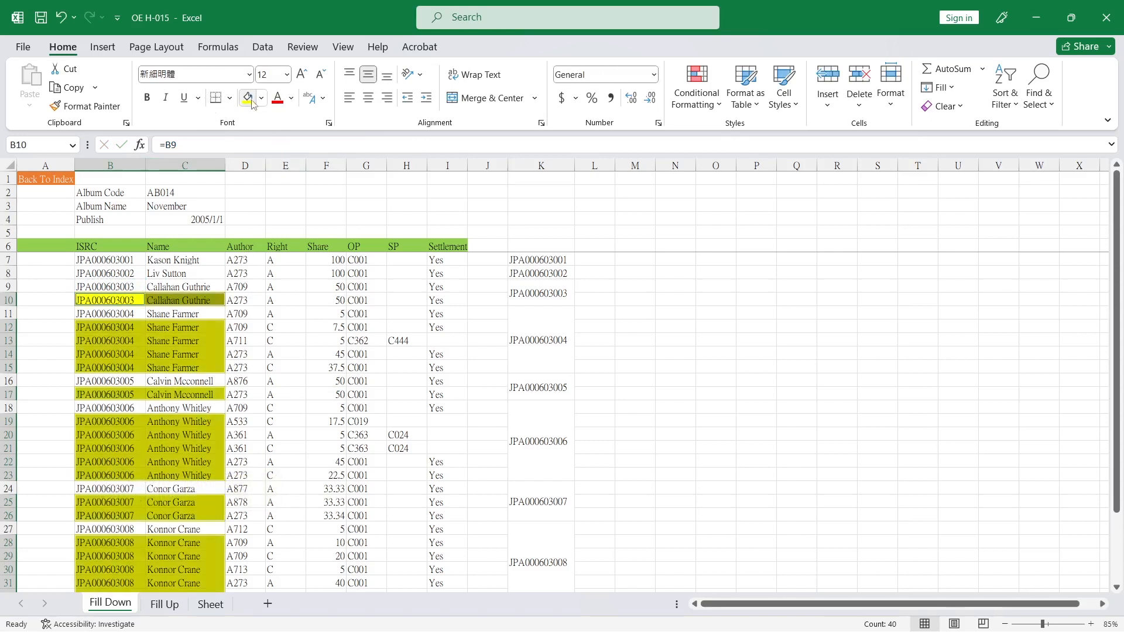
pyautogui.click(238, 369)
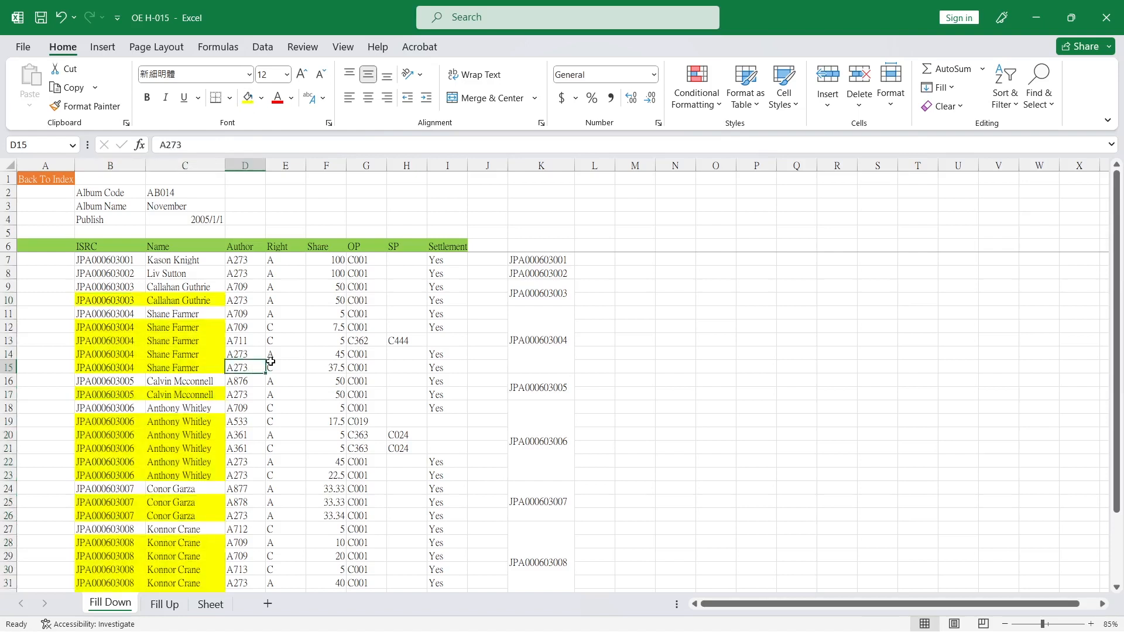
pyautogui.click(113, 300)
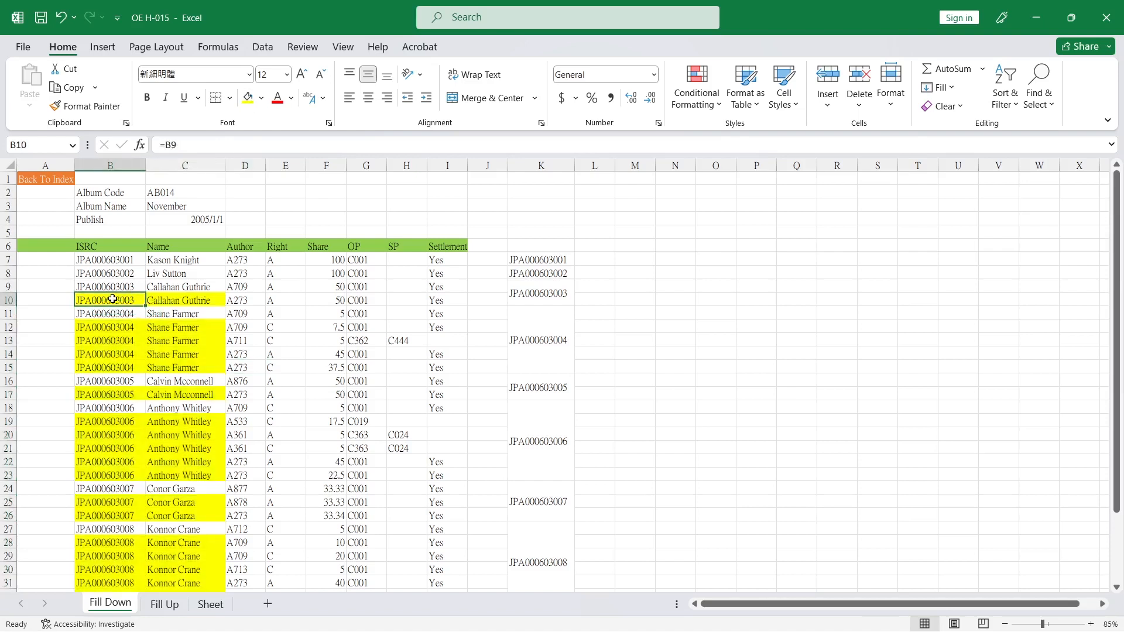
# Inspect the formulas in the newly filled ISRC cells down the Fill Down sheet
pyautogui.click(108, 325)
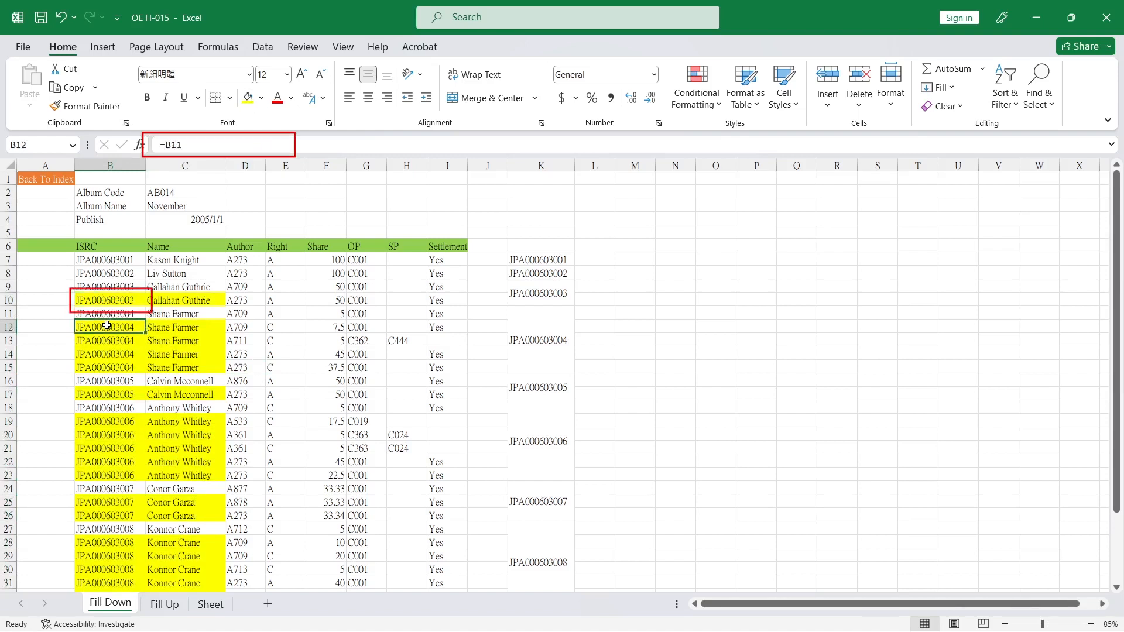
pyautogui.click(108, 341)
pyautogui.click(110, 354)
pyautogui.click(112, 368)
pyautogui.click(120, 381)
pyautogui.click(115, 394)
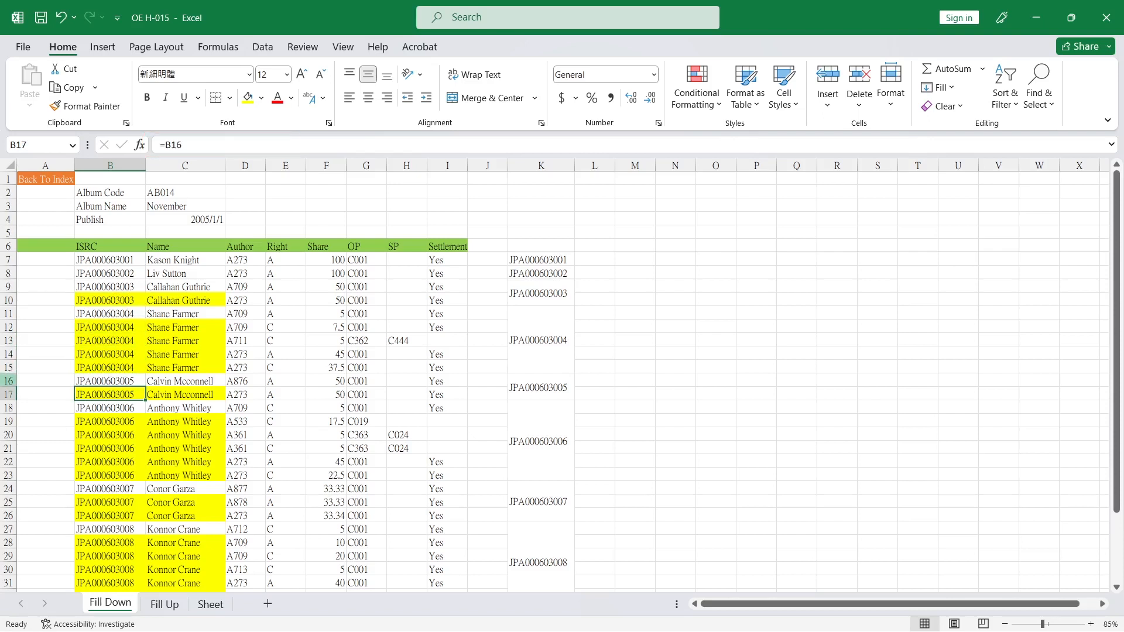
# Convert the filled ISRC and Name cells, rows 7 to 36, into static values using Copy and Paste Values
pyautogui.click(107, 264)
pyautogui.scroll(-3, 188, 431)
pyautogui.keyDown('shift'); pyautogui.click(173, 530); pyautogui.keyUp('shift')
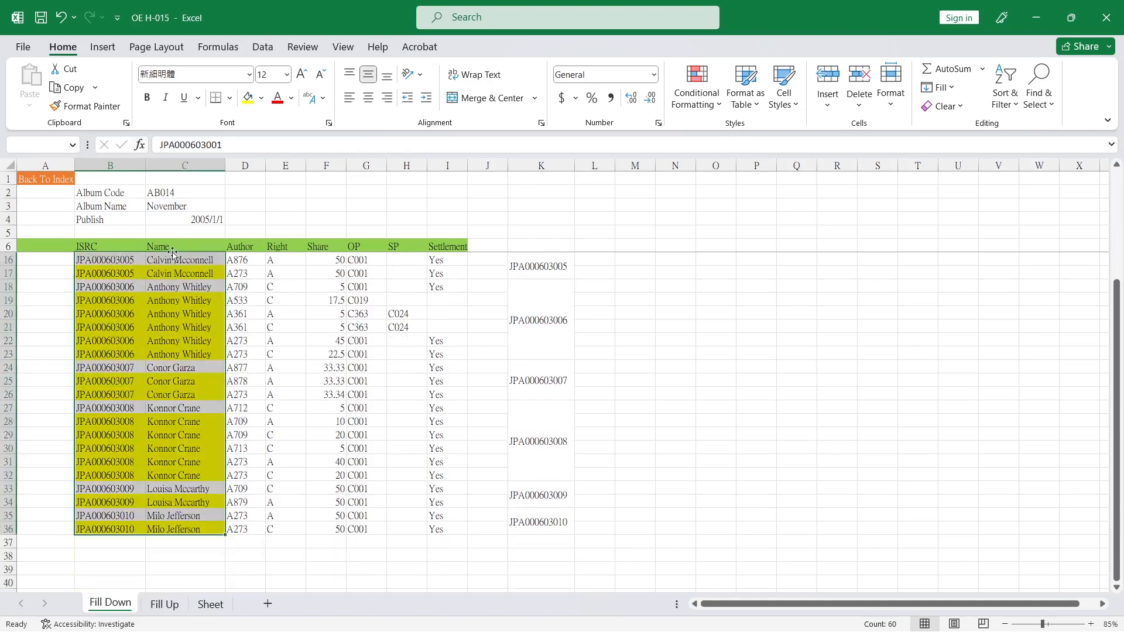
pyautogui.rightClick(180, 332)
pyautogui.click(217, 219)
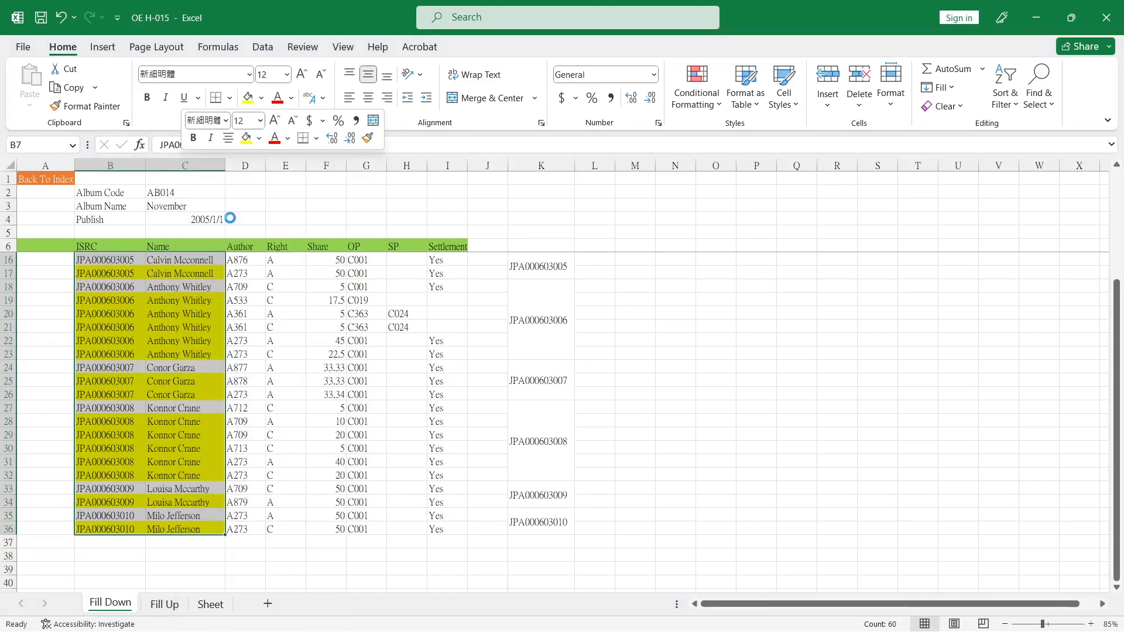
pyautogui.rightClick(183, 317)
pyautogui.click(237, 267)
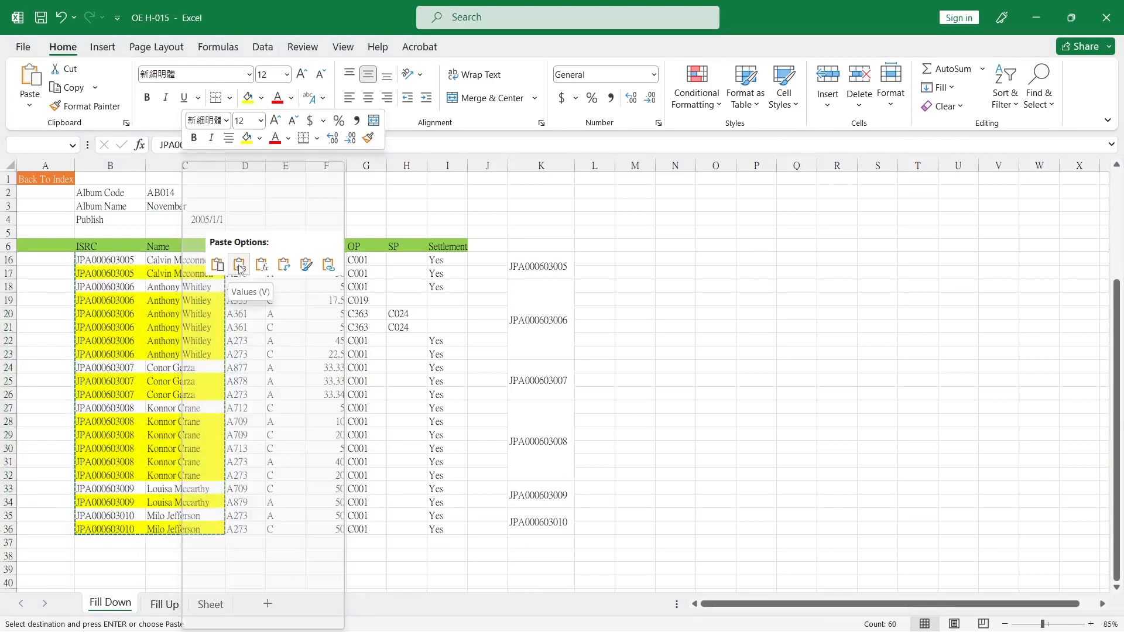
pyautogui.click(105, 300)
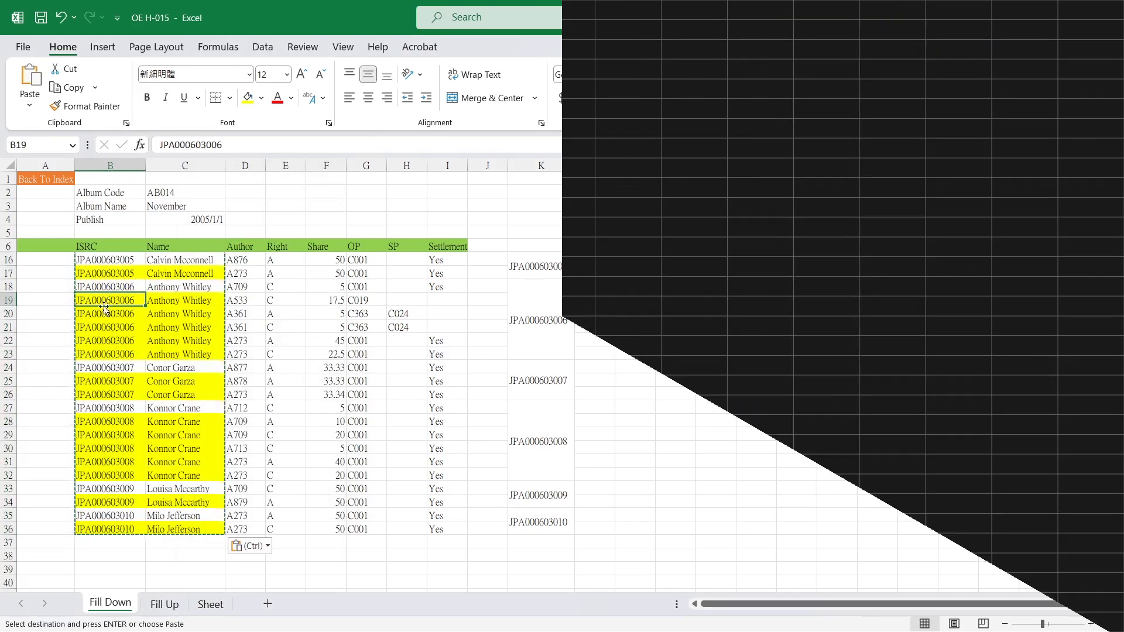
# On the Fill Up sheet, select only the blank cells in the ISRC and Name columns, rows 7 to 36, using Go To Special Blanks
pyautogui.moveTo(535, 322); pyautogui.dragTo(130, 346)
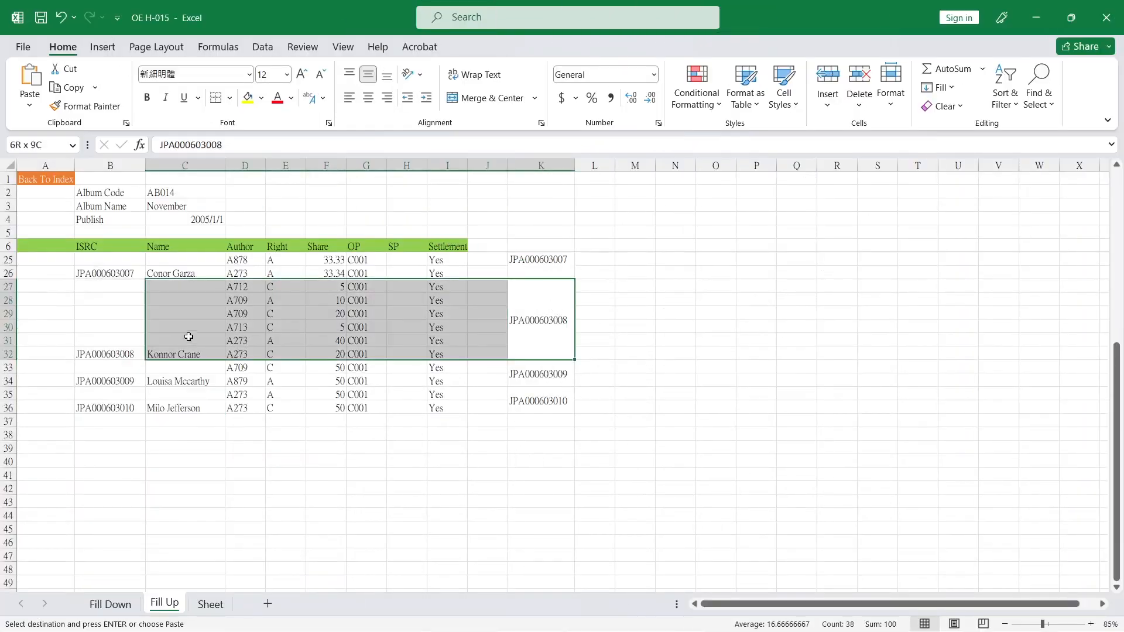
pyautogui.click(163, 402)
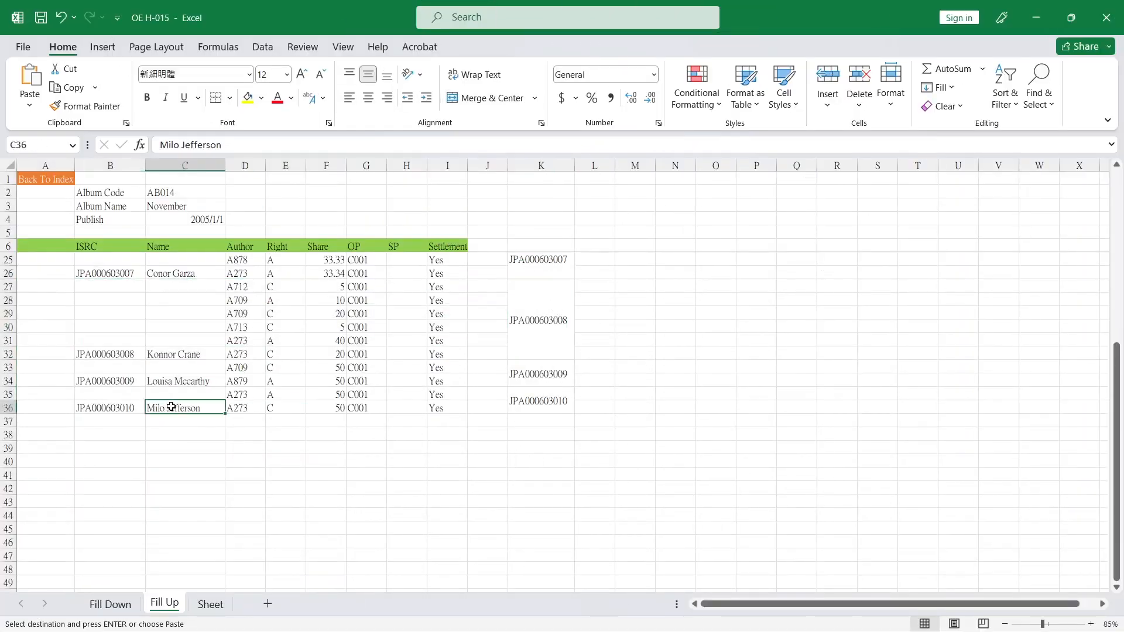
pyautogui.scroll(6, 170, 405)
pyautogui.keyDown('shift'); pyautogui.click(114, 264); pyautogui.keyUp('shift')
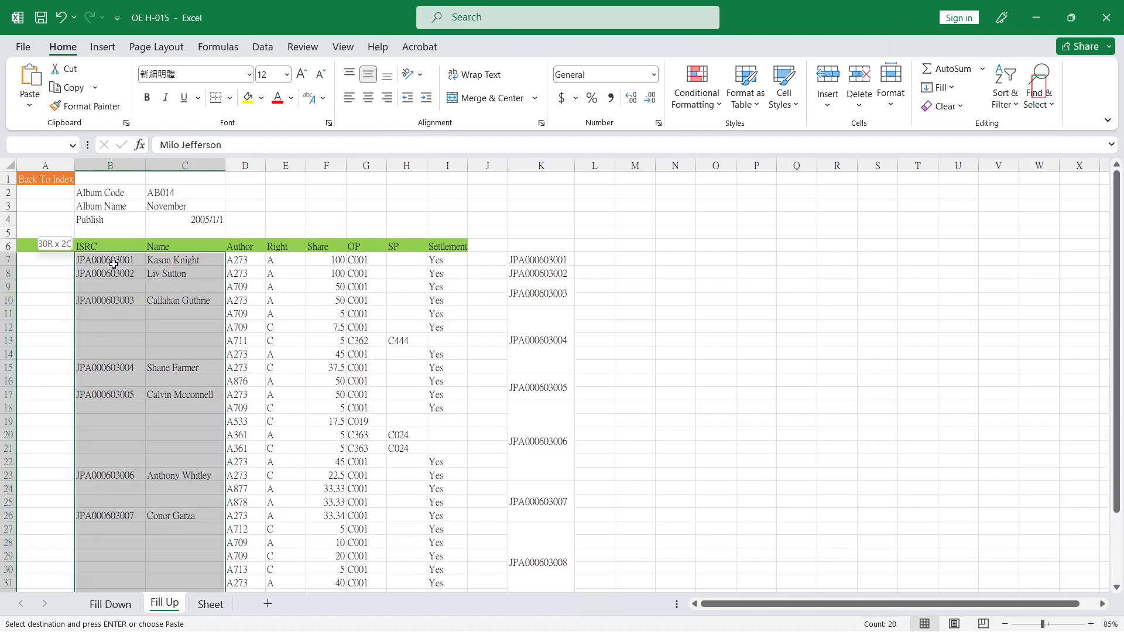
pyautogui.click(1039, 88)
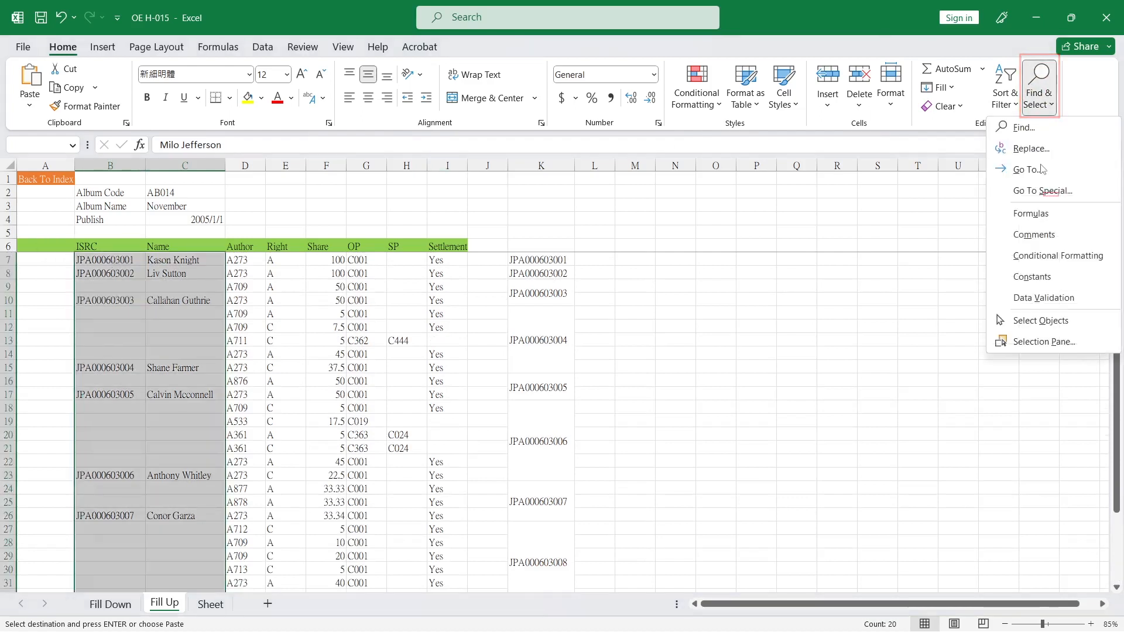
pyautogui.click(1042, 191)
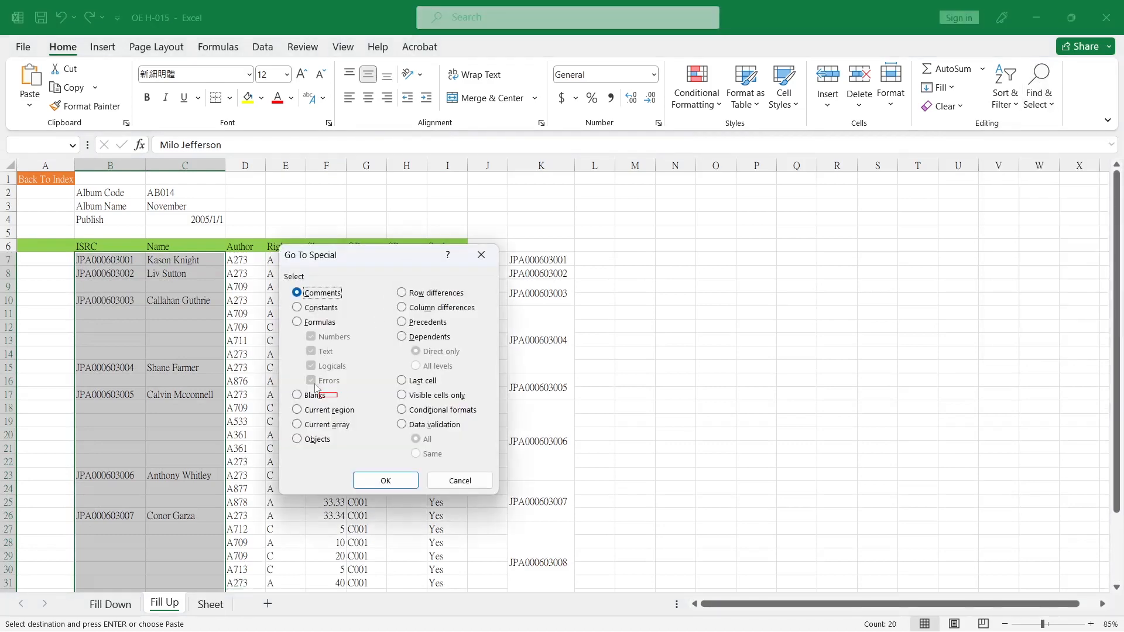
pyautogui.click(297, 395)
pyautogui.click(384, 479)
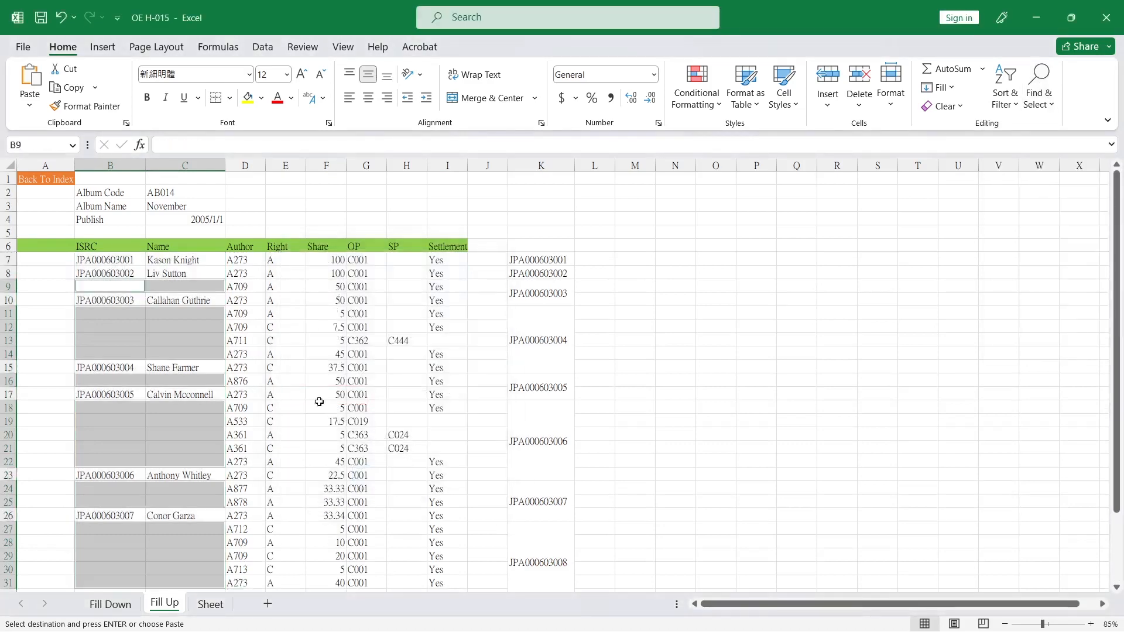
# Enter the formula =B10 into all selected blank cells at once so each references the cell below
pyautogui.write('=')
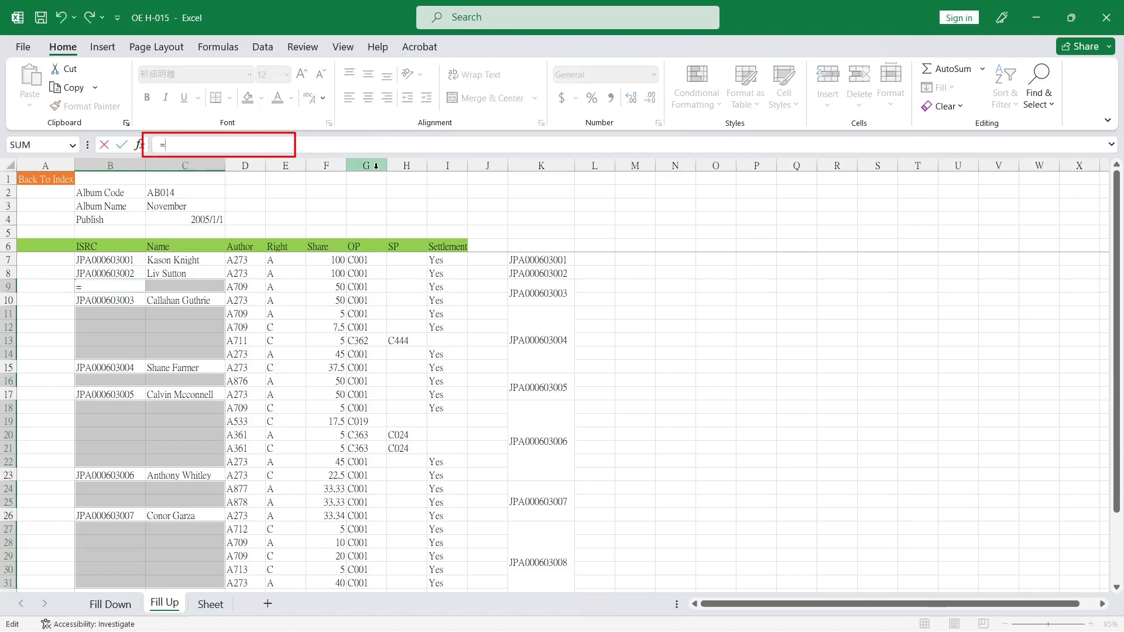
pyautogui.click(105, 300)
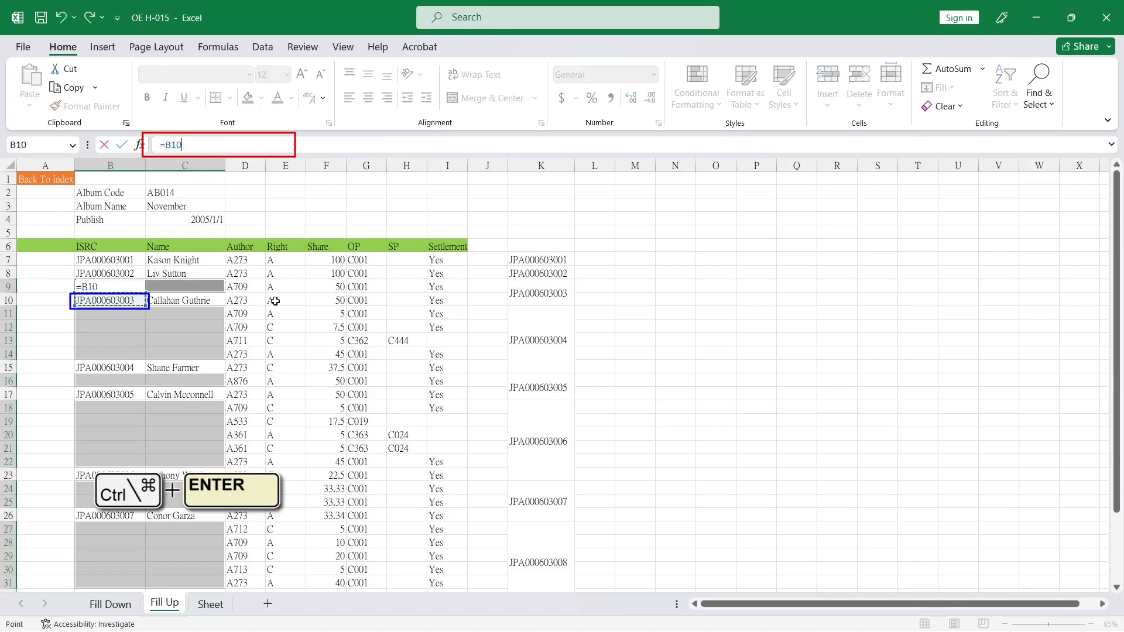
pyautogui.hotkey('ctrl', 'Return')
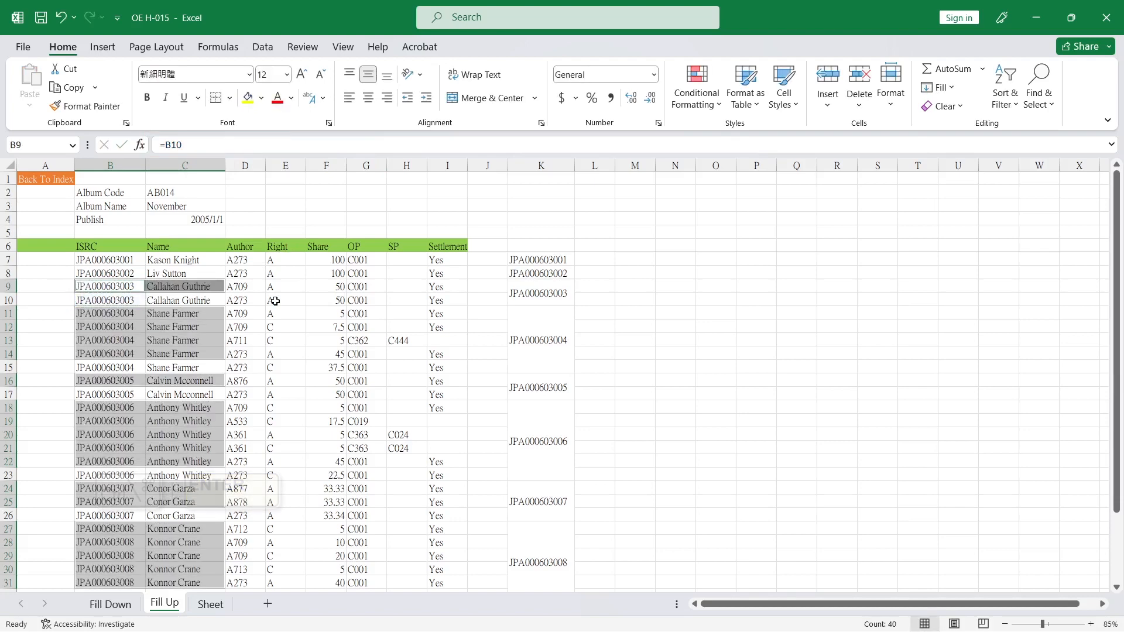
# Give the newly filled cells a yellow fill color and inspect several of their formulas
pyautogui.click(248, 98)
pyautogui.click(123, 317)
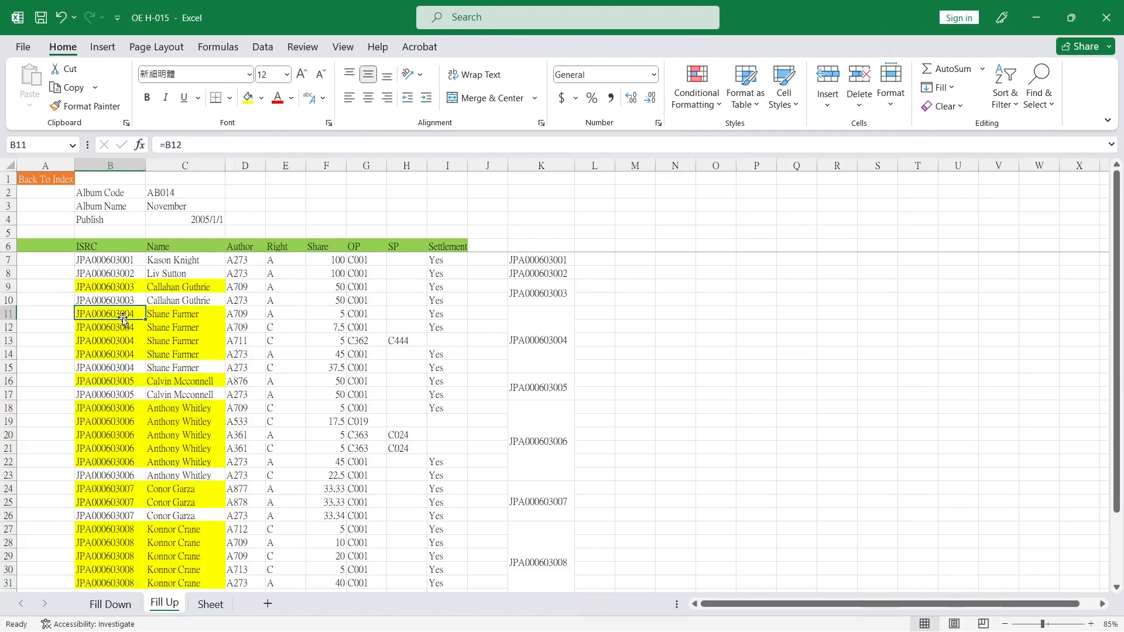
pyautogui.click(106, 355)
pyautogui.click(116, 327)
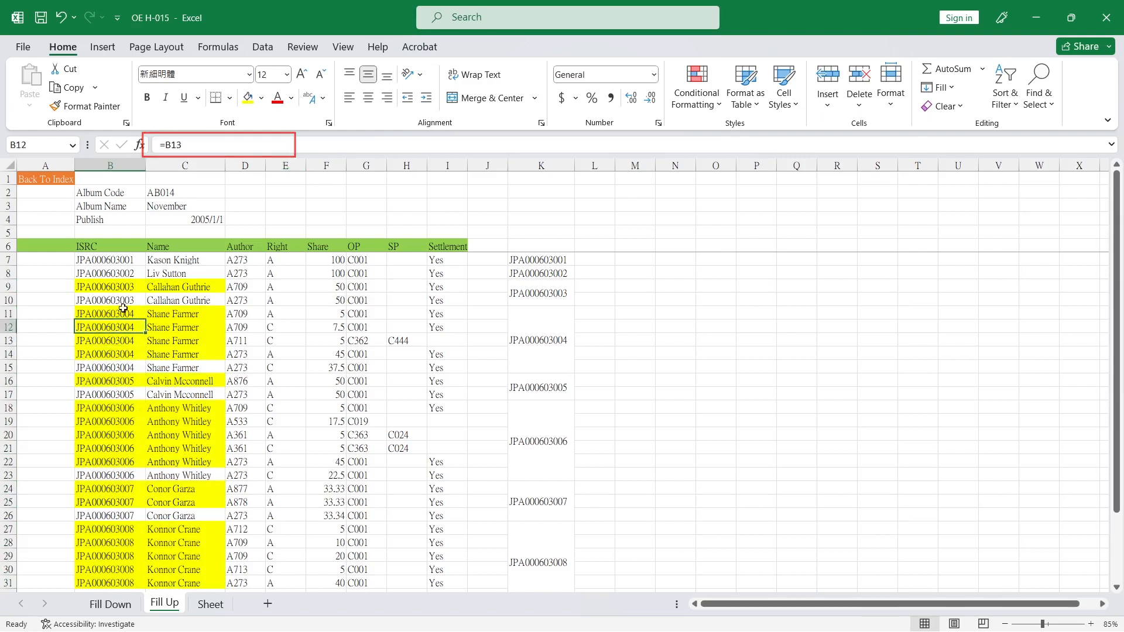
# Replace the formulas in the ISRC and Name range, rows 7 to 36, with static values via Copy and Paste Values
pyautogui.click(111, 260)
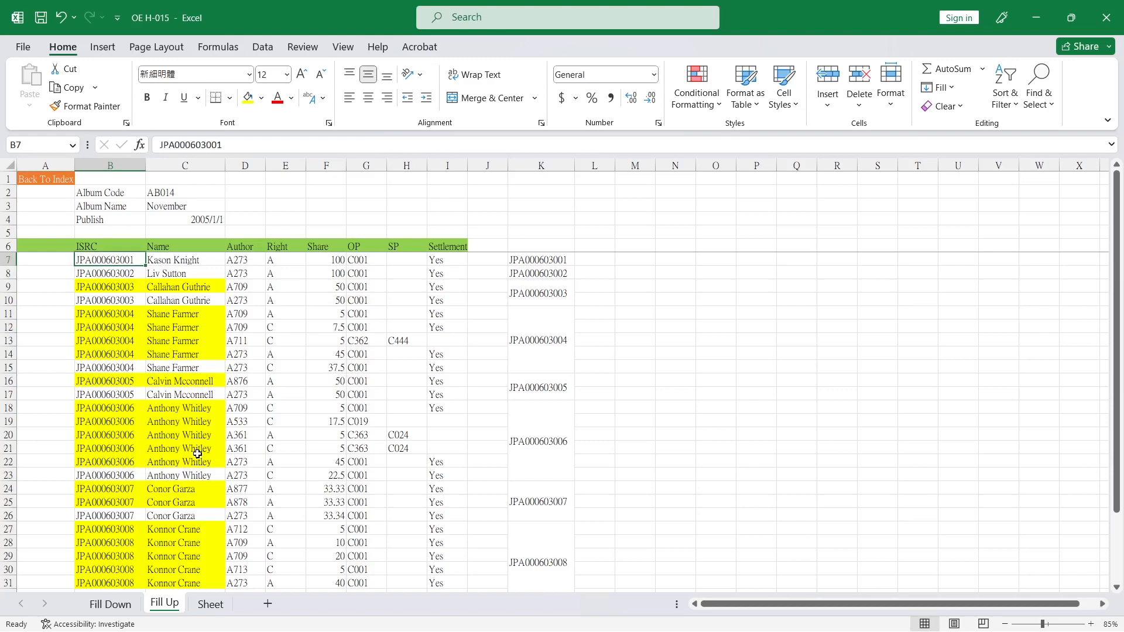
pyautogui.scroll(-5, 198, 453)
pyautogui.keyDown('shift'); pyautogui.click(181, 448); pyautogui.keyUp('shift')
pyautogui.hotkey('ctrl', 'c')
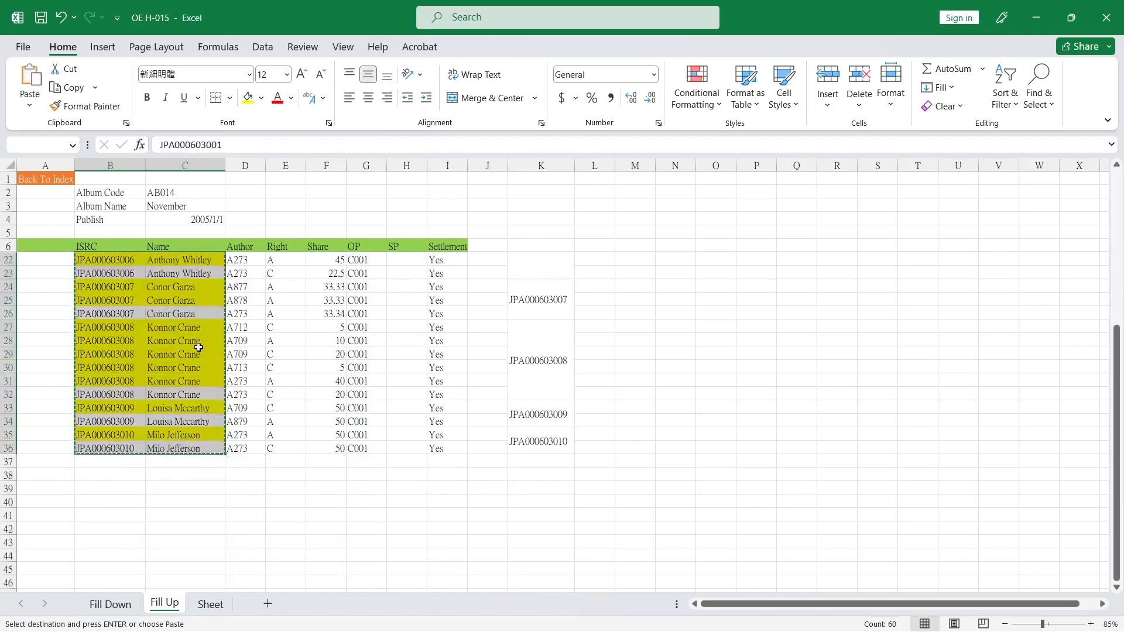
pyautogui.scroll(5, 199, 347)
pyautogui.rightClick(197, 296)
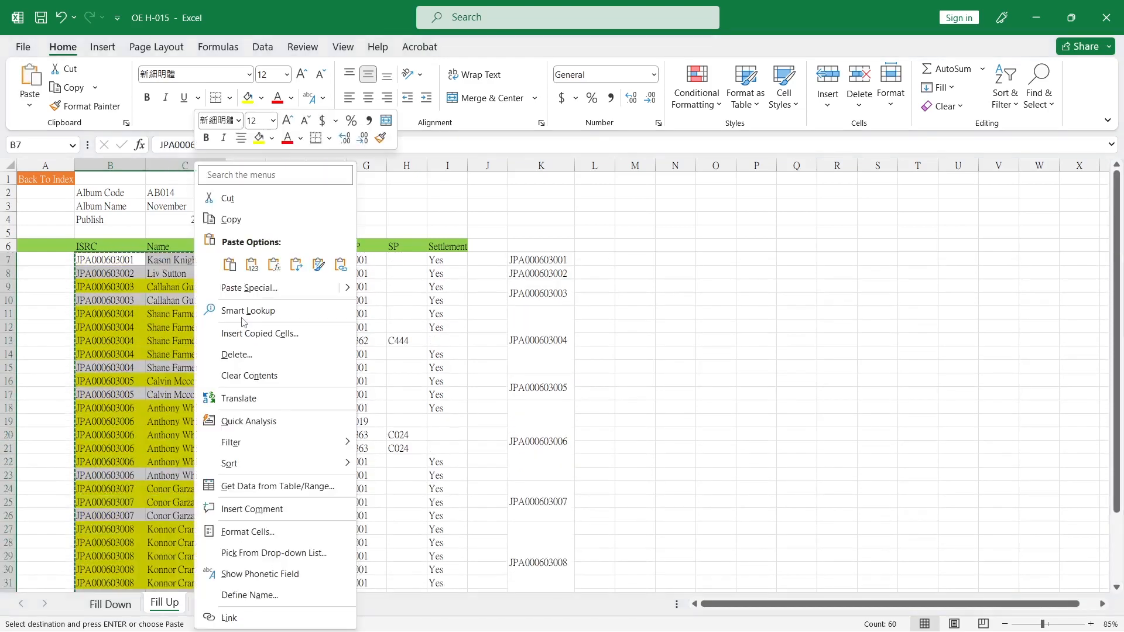
pyautogui.click(251, 264)
pyautogui.click(169, 299)
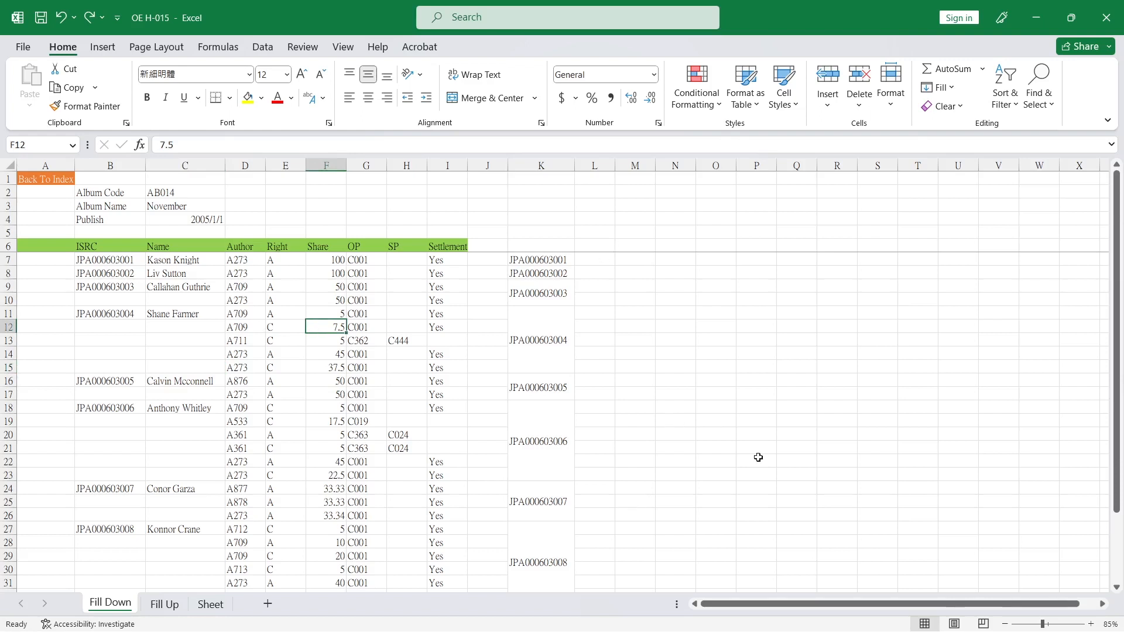
# Create a table with headers from the Fill Down sheet's data range B6:I36 and open it in Power Query
pyautogui.click(126, 266)
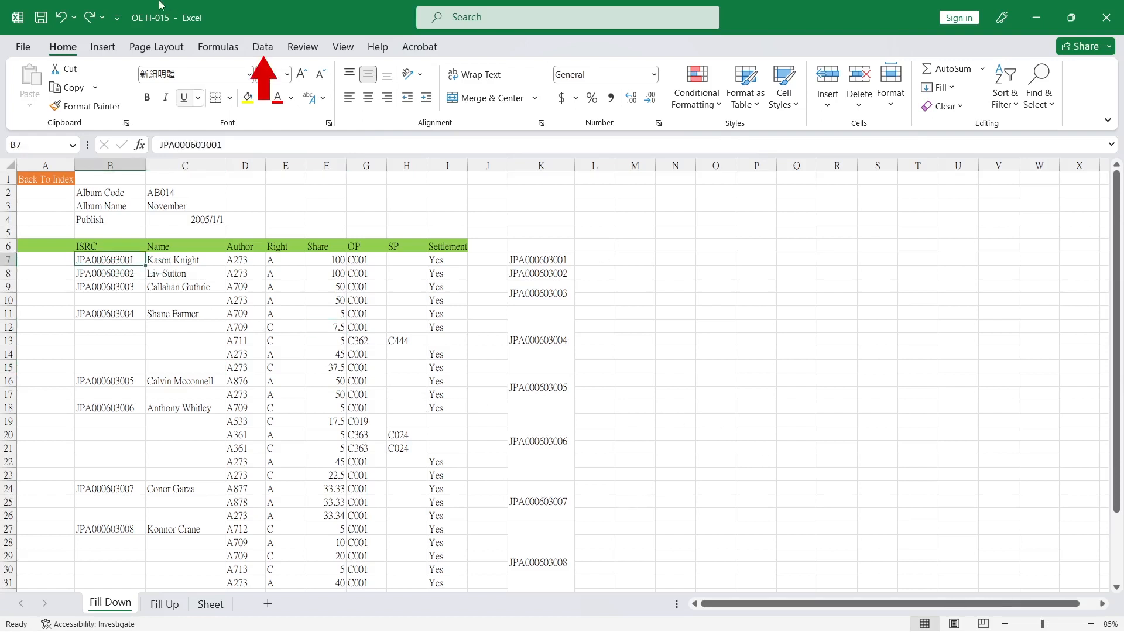
pyautogui.click(264, 55)
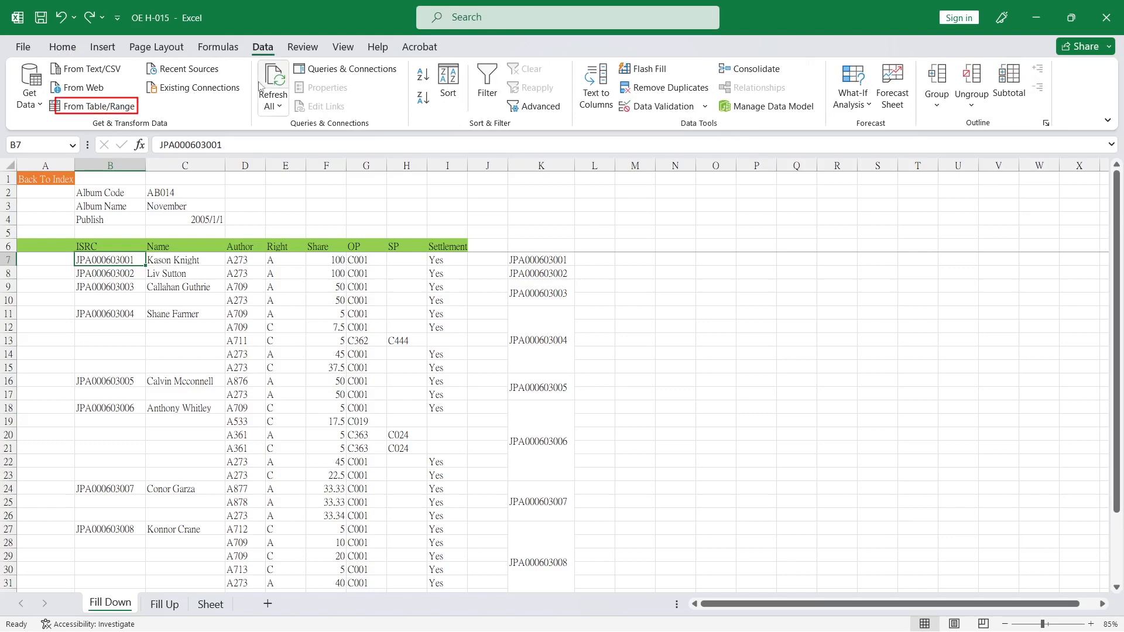
pyautogui.click(93, 109)
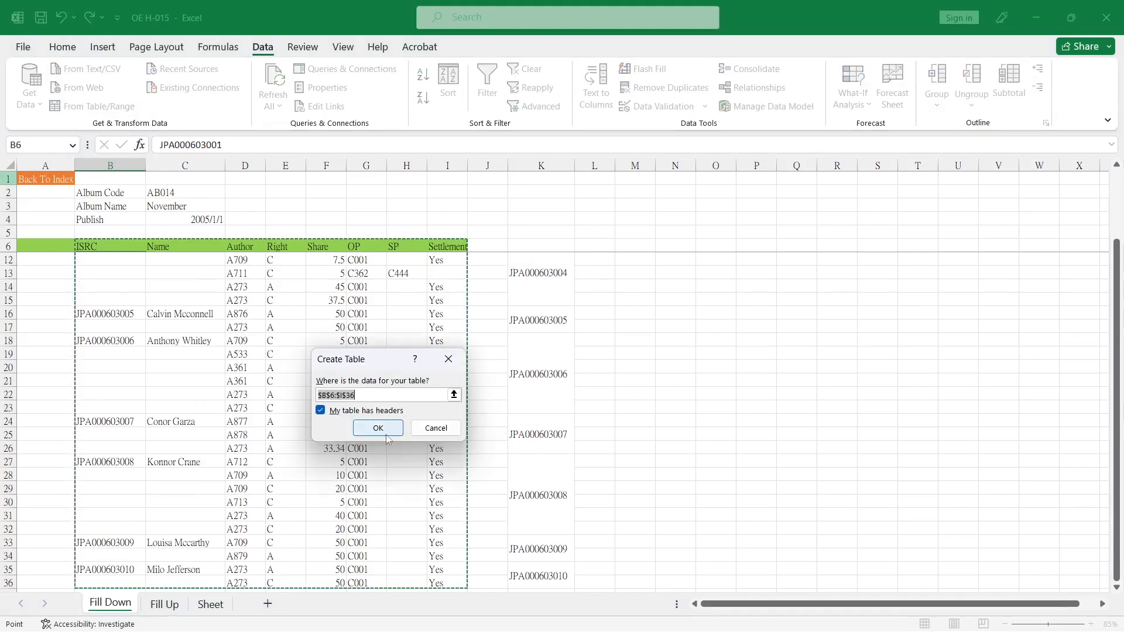
pyautogui.click(385, 433)
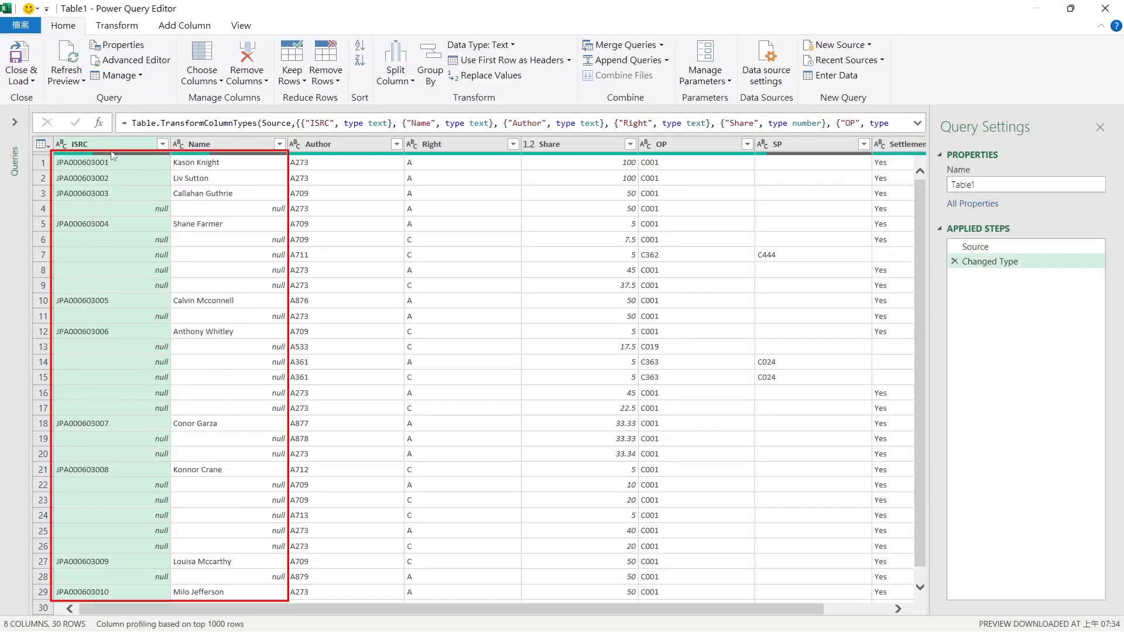
# Select the ISRC and Name columns and apply Fill Down to them in Power Query
pyautogui.keyDown('ctrl'); pyautogui.click(212, 146); pyautogui.keyUp('ctrl')
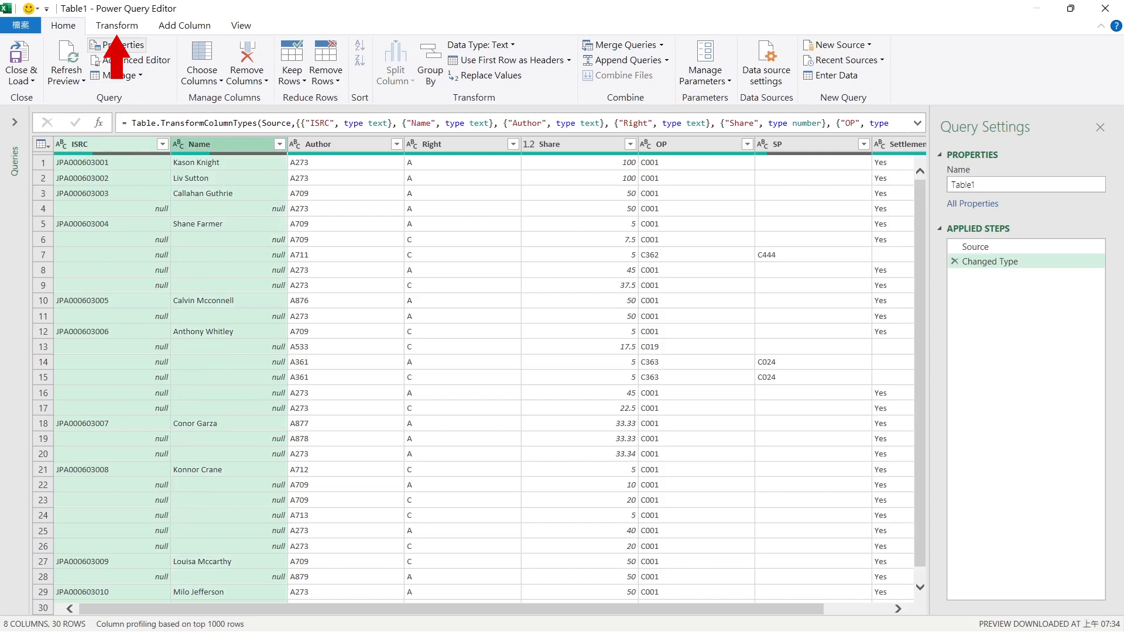
pyautogui.click(117, 25)
pyautogui.click(280, 59)
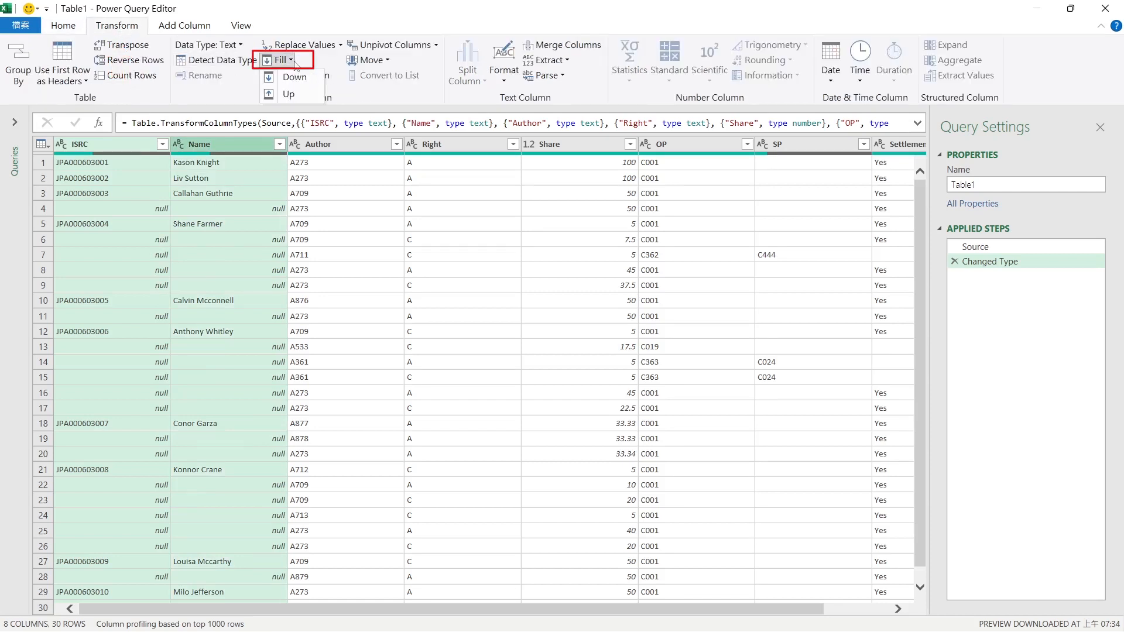
pyautogui.click(298, 82)
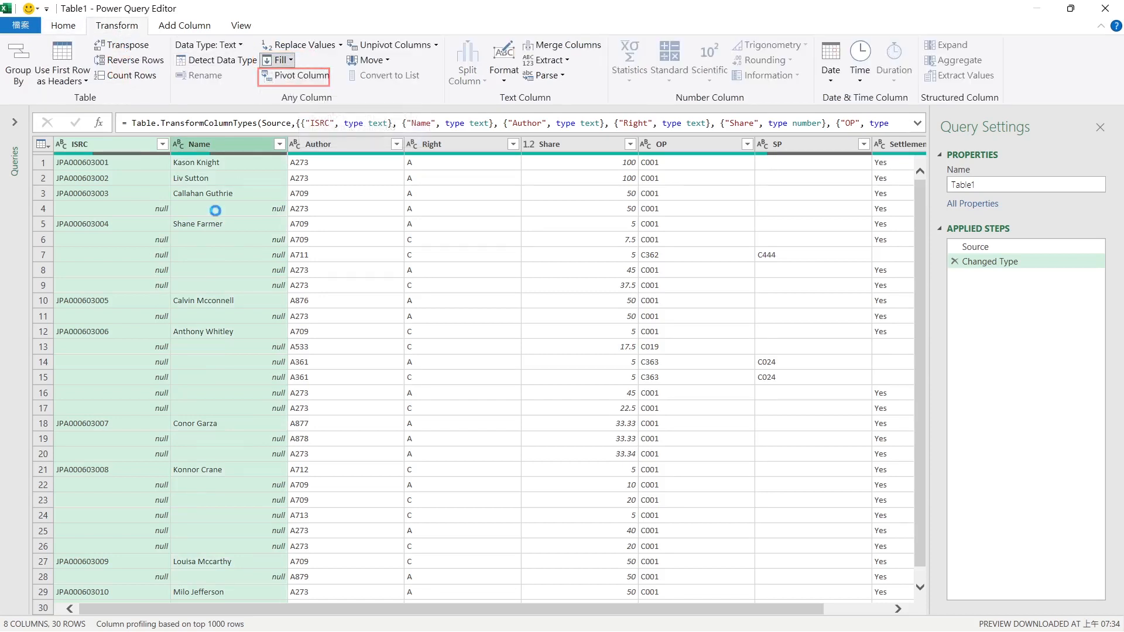
# Close the Power Query Editor and load the filled table into the workbook
pyautogui.click(62, 25)
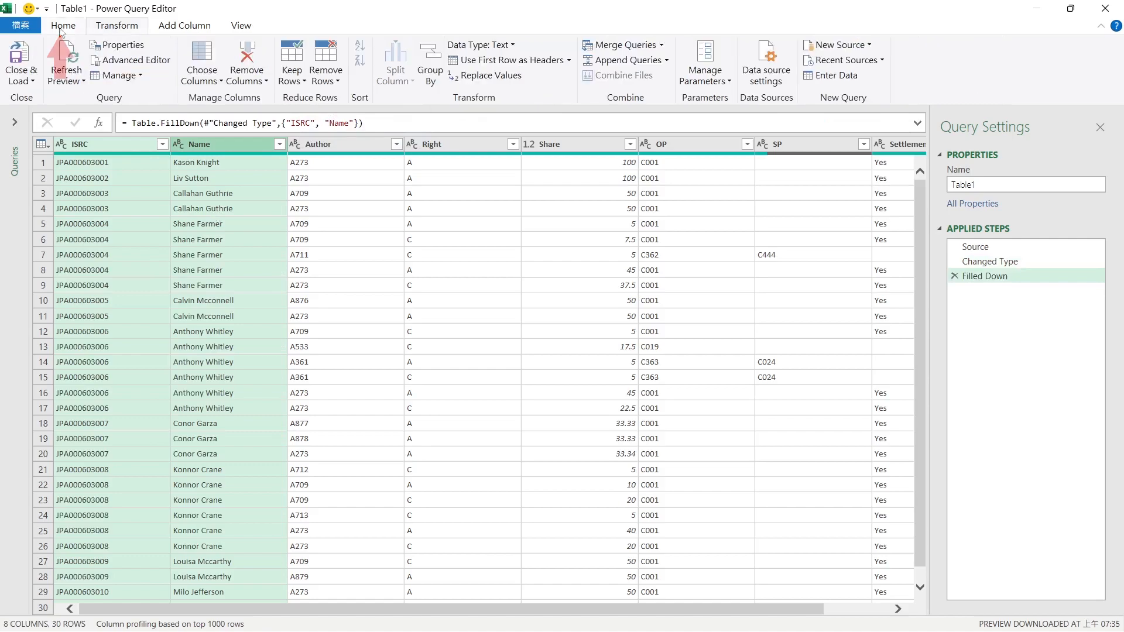
pyautogui.click(16, 60)
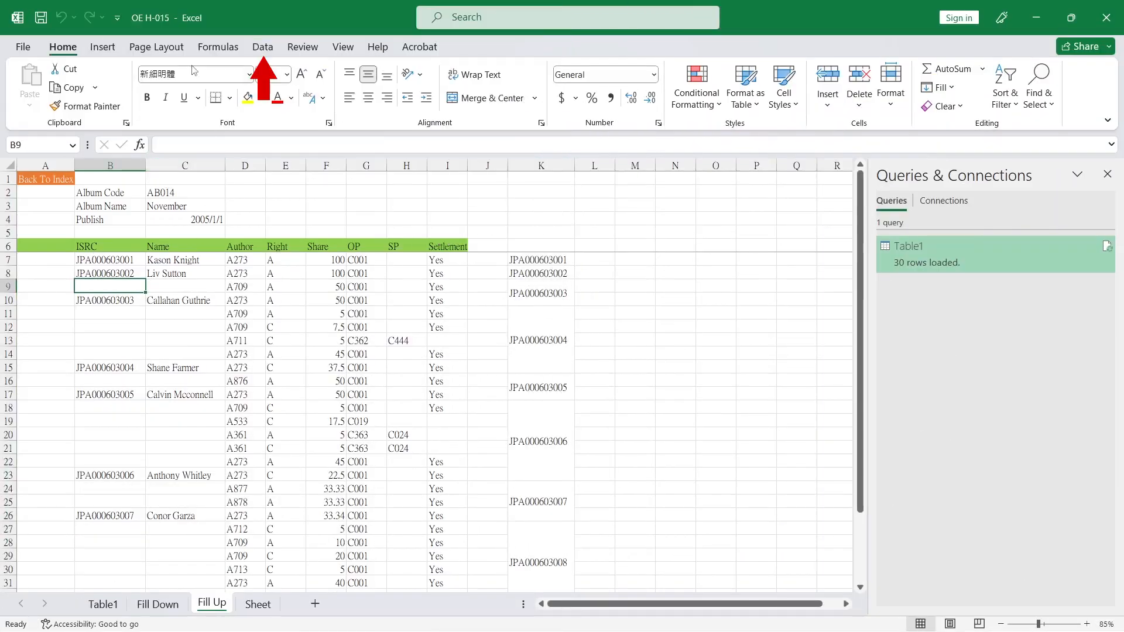
# Create a table with headers from the Fill Up sheet's range B6:I36 and open it in Power Query
pyautogui.click(262, 47)
pyautogui.click(81, 107)
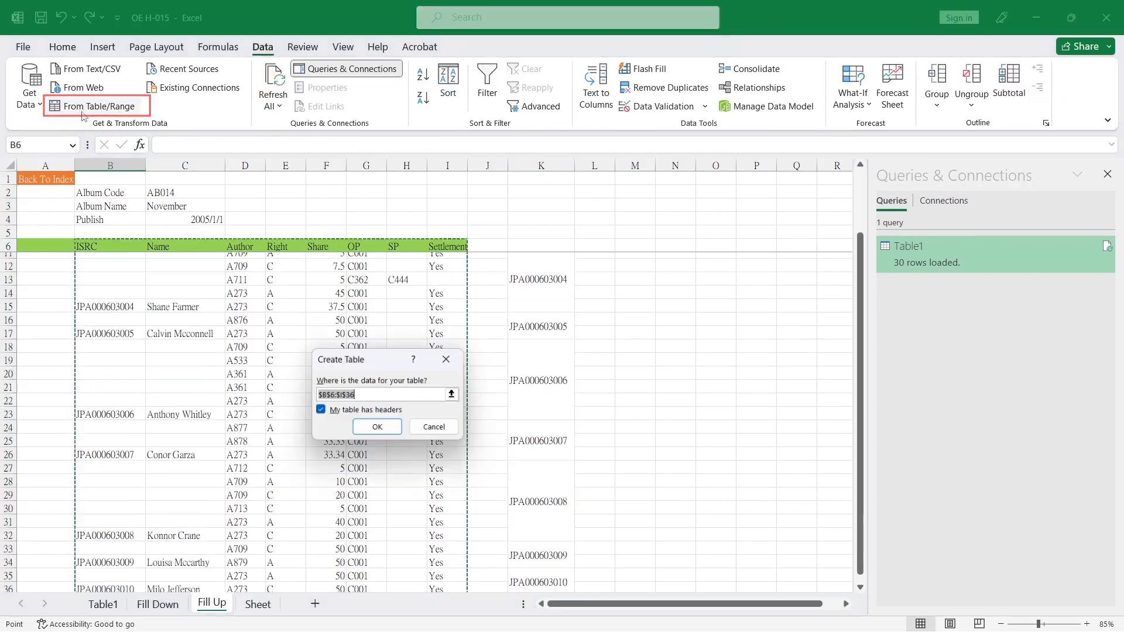
pyautogui.click(387, 428)
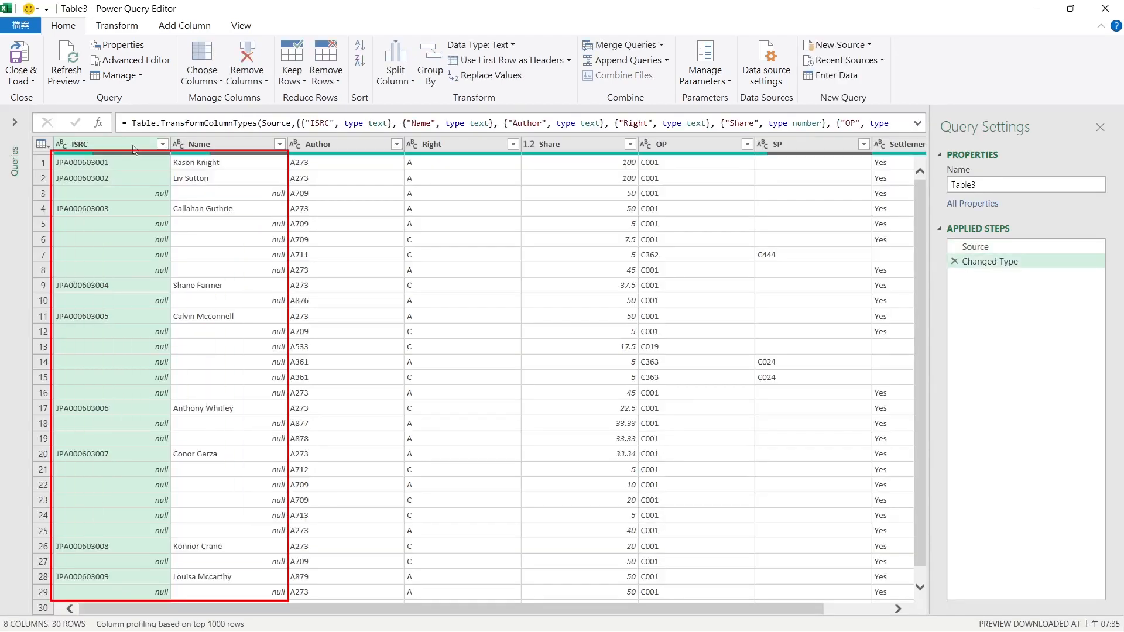
# Select the ISRC and Name columns and apply Fill Up to them in Power Query
pyautogui.keyDown('ctrl'); pyautogui.click(211, 150); pyautogui.keyUp('ctrl')
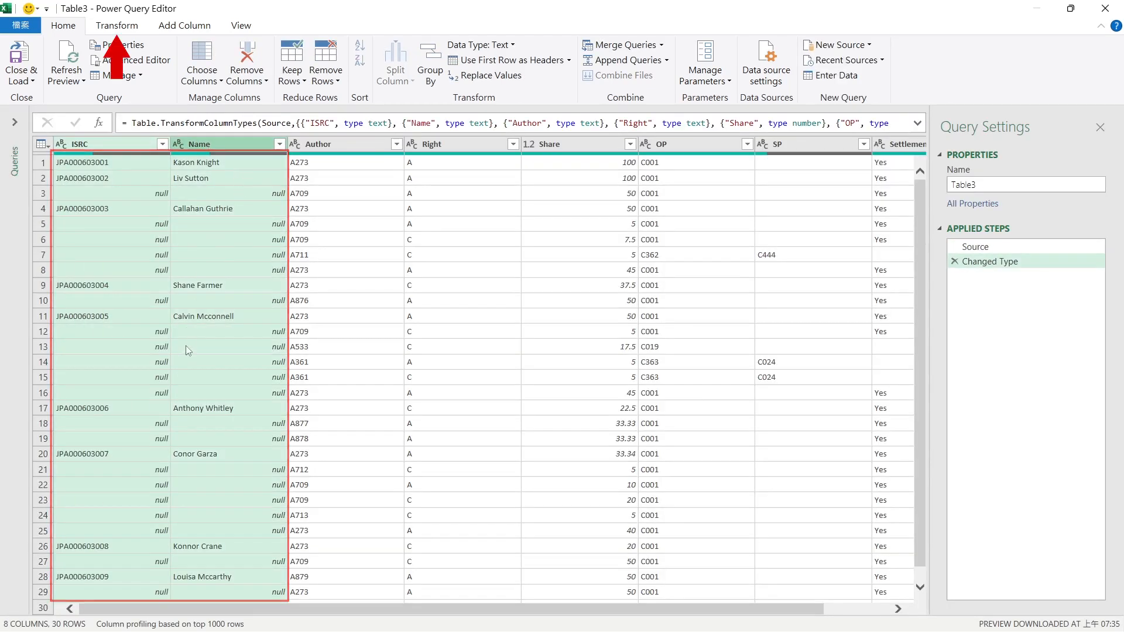
pyautogui.click(107, 27)
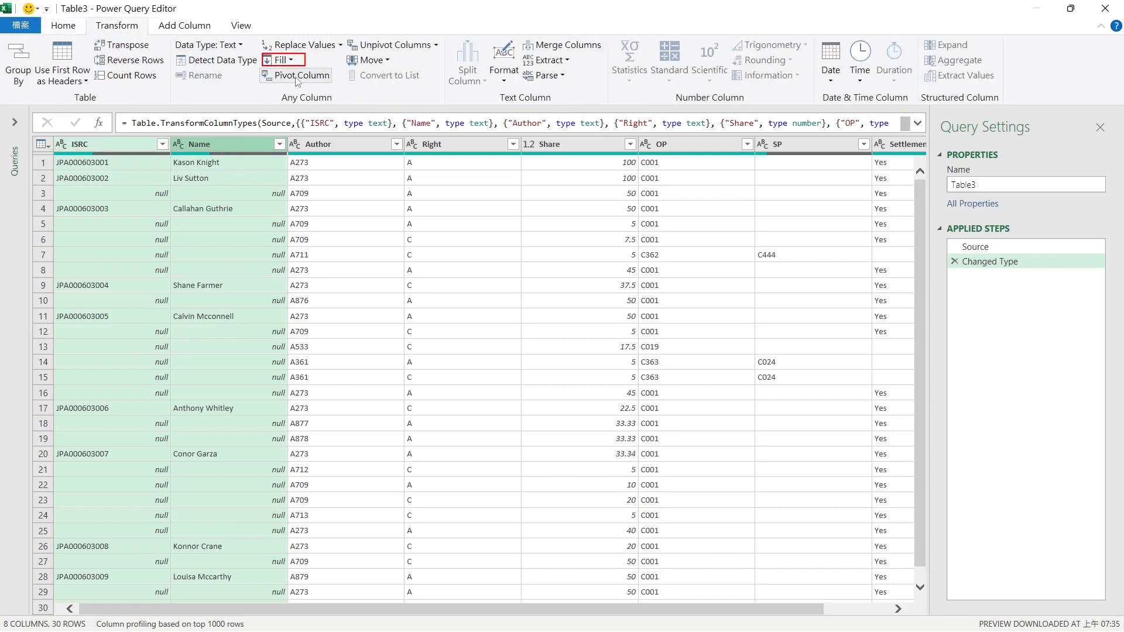
pyautogui.click(296, 62)
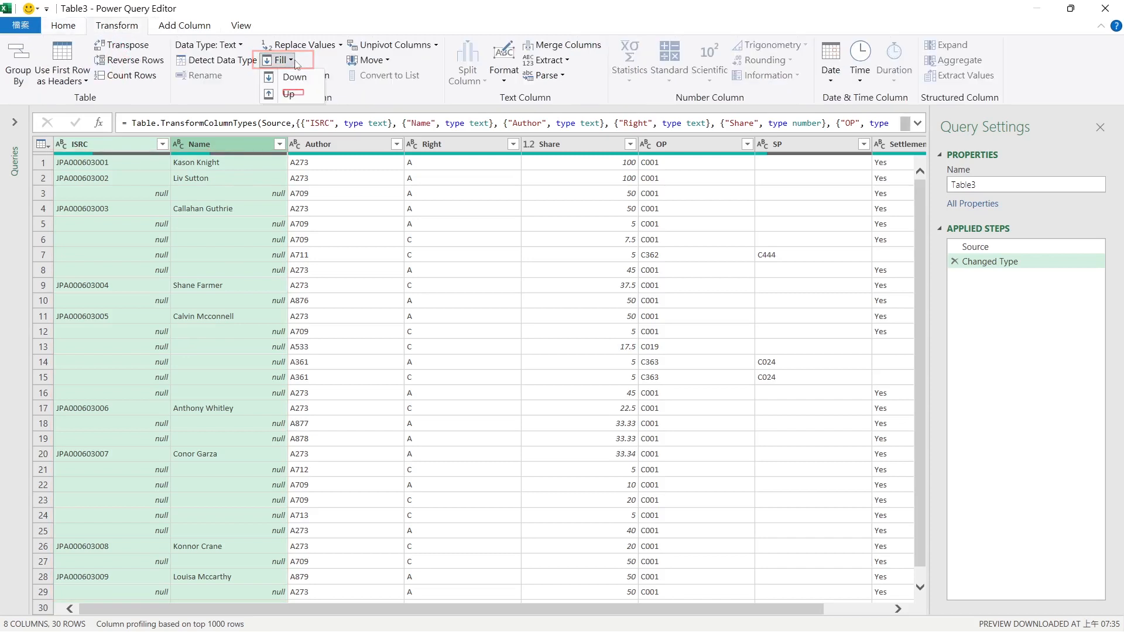
pyautogui.click(289, 93)
pyautogui.click(227, 363)
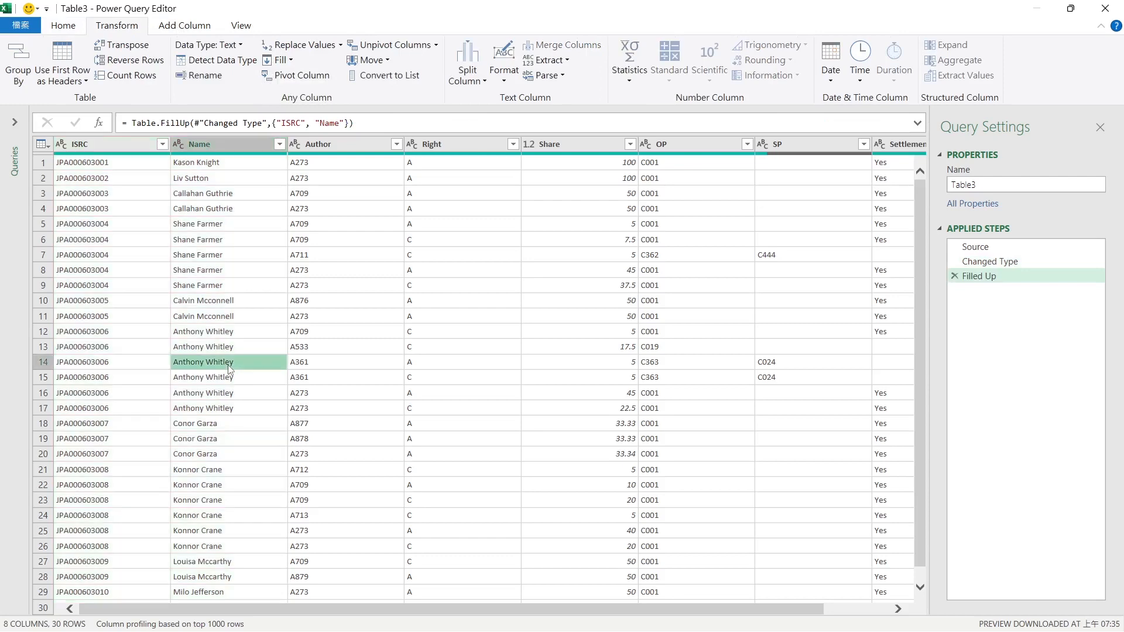
# Close the Power Query Editor and load the filled-up table into an existing worksheet location
pyautogui.scroll(-3, 231, 363)
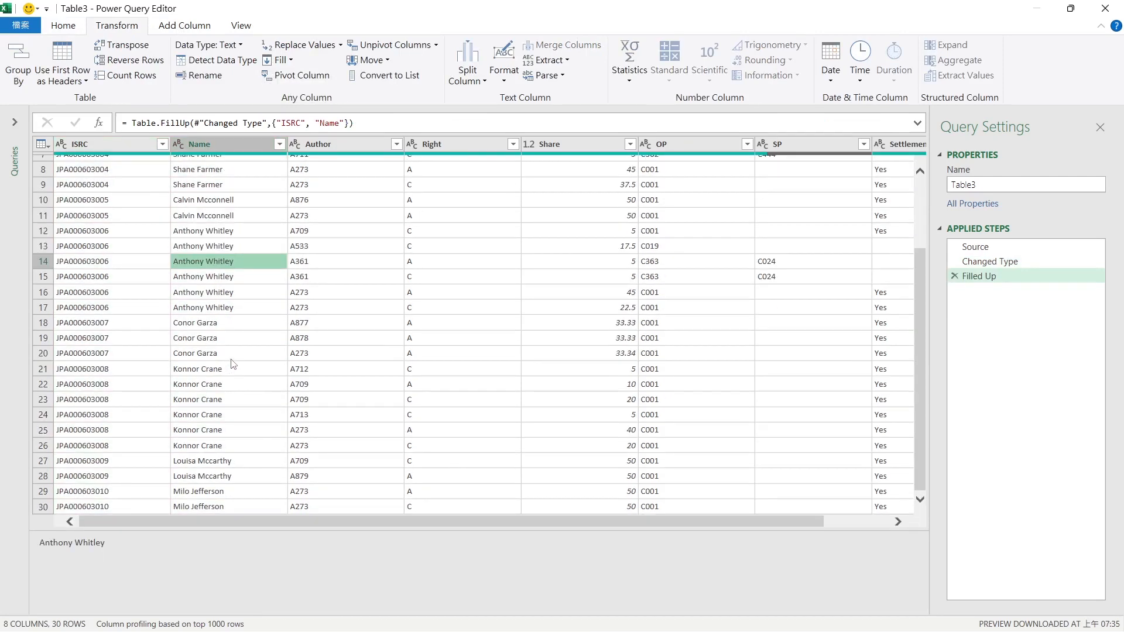
pyautogui.scroll(3, 233, 363)
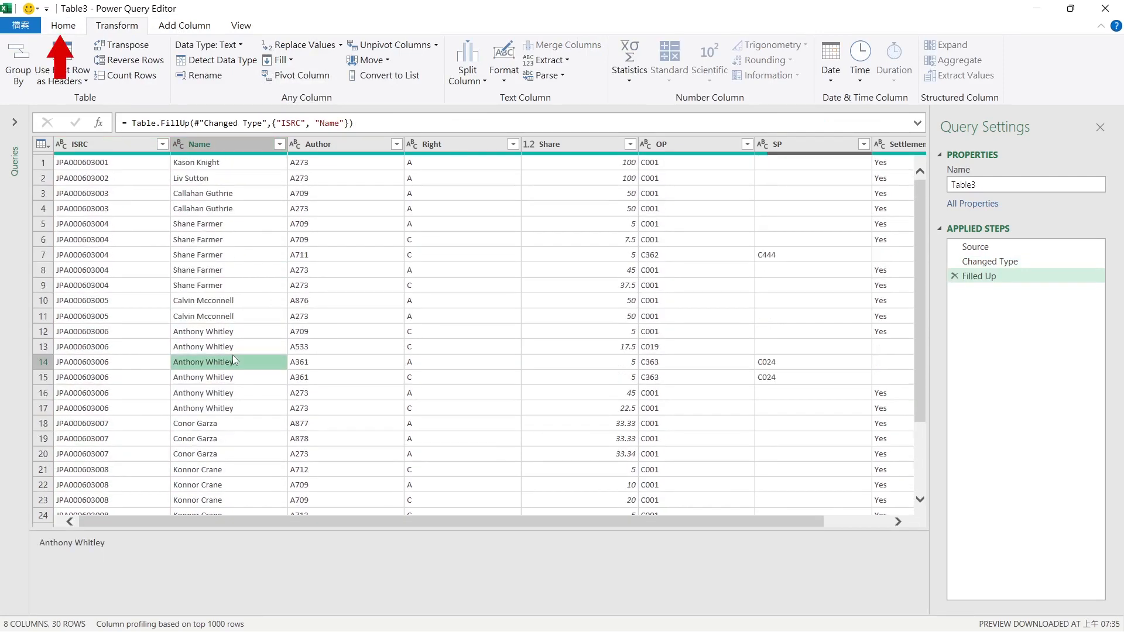
pyautogui.click(64, 25)
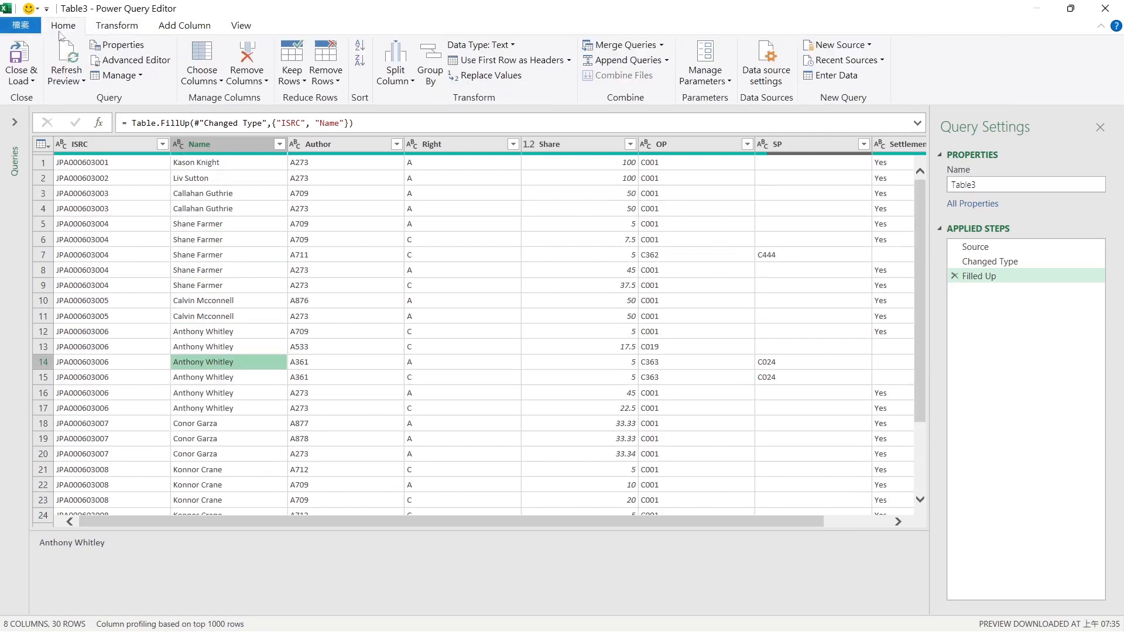
pyautogui.click(33, 79)
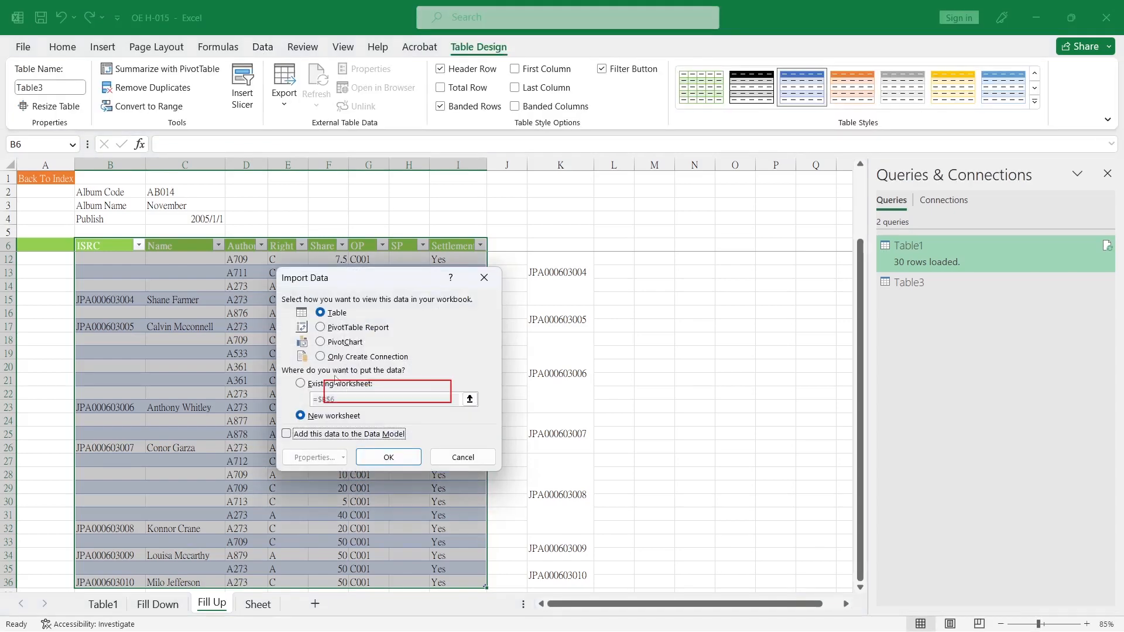
pyautogui.click(334, 389)
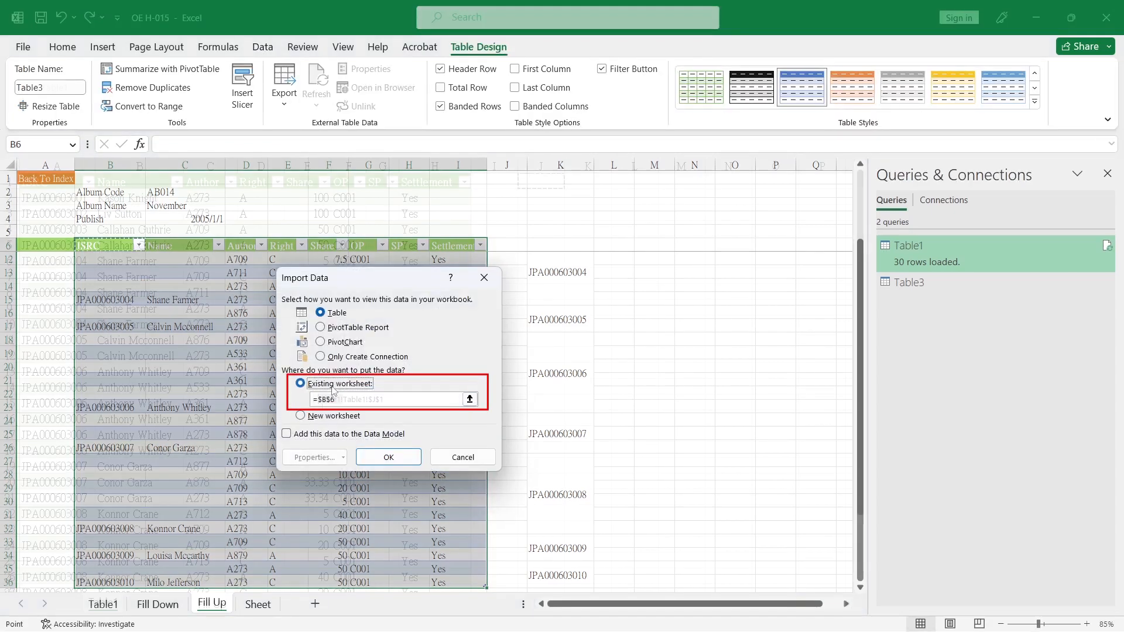
pyautogui.click(103, 604)
pyautogui.click(376, 455)
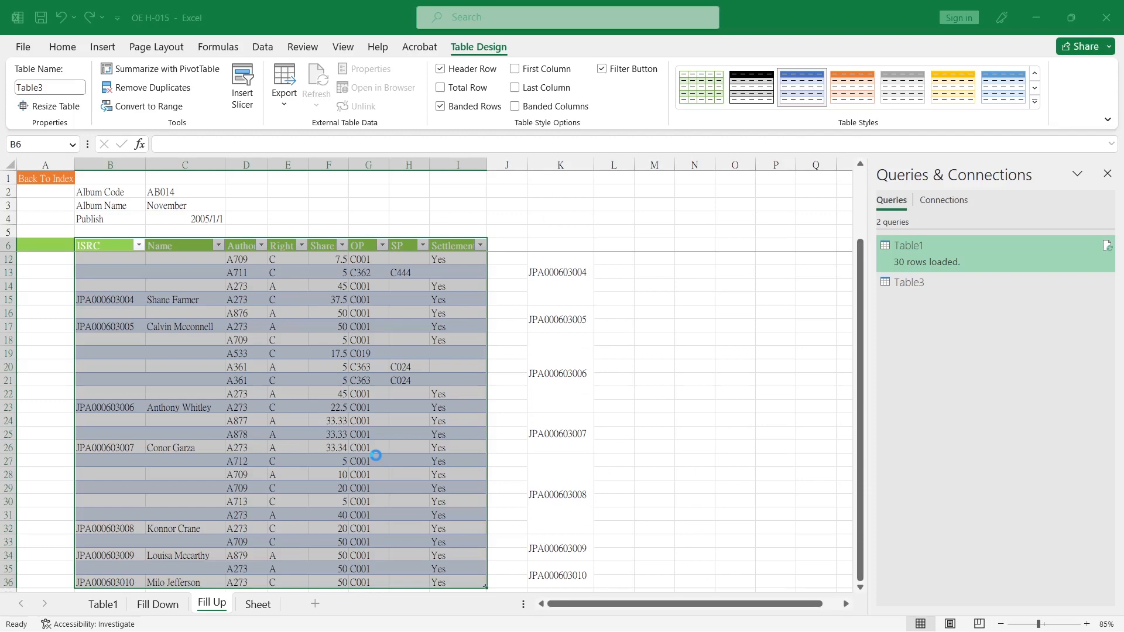
# Review the loaded filled tables on the Table1 sheet
pyautogui.click(103, 604)
pyautogui.click(1107, 173)
pyautogui.click(433, 354)
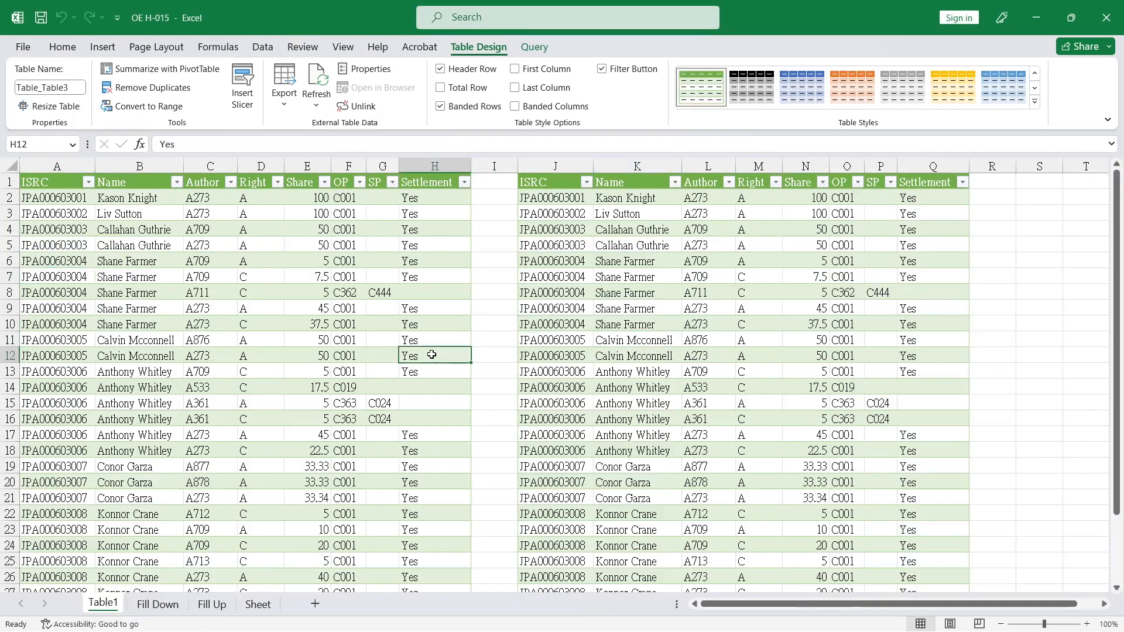
# Examine the month values of the original table and the partially blank copy on the Sheet tab
pyautogui.moveTo(555, 234); pyautogui.dragTo(80, 249)
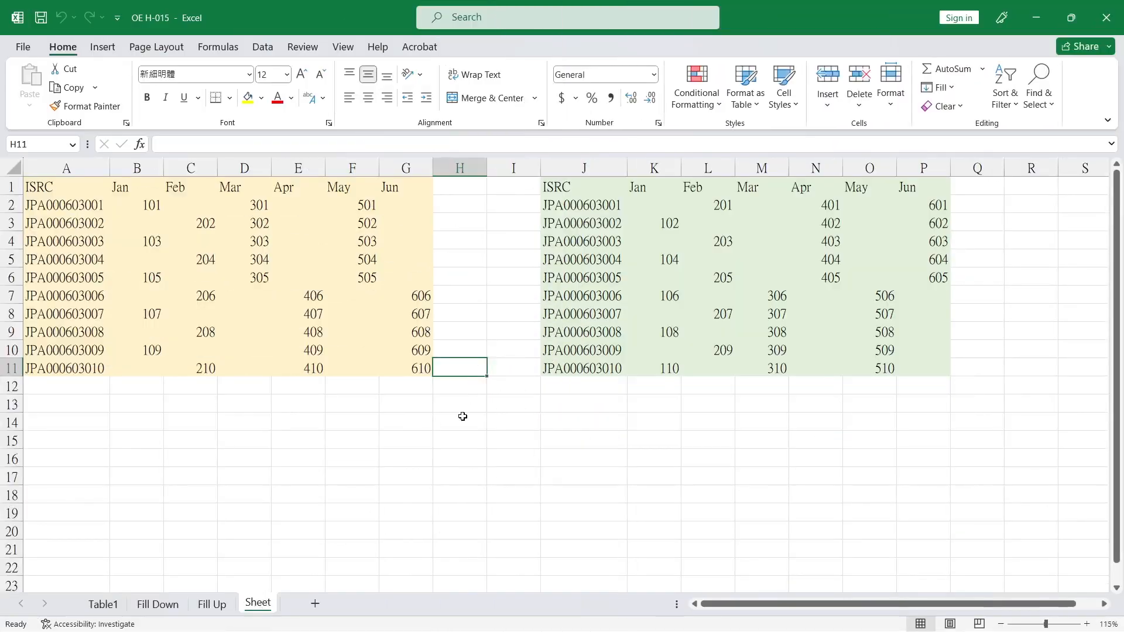
pyautogui.click(463, 419)
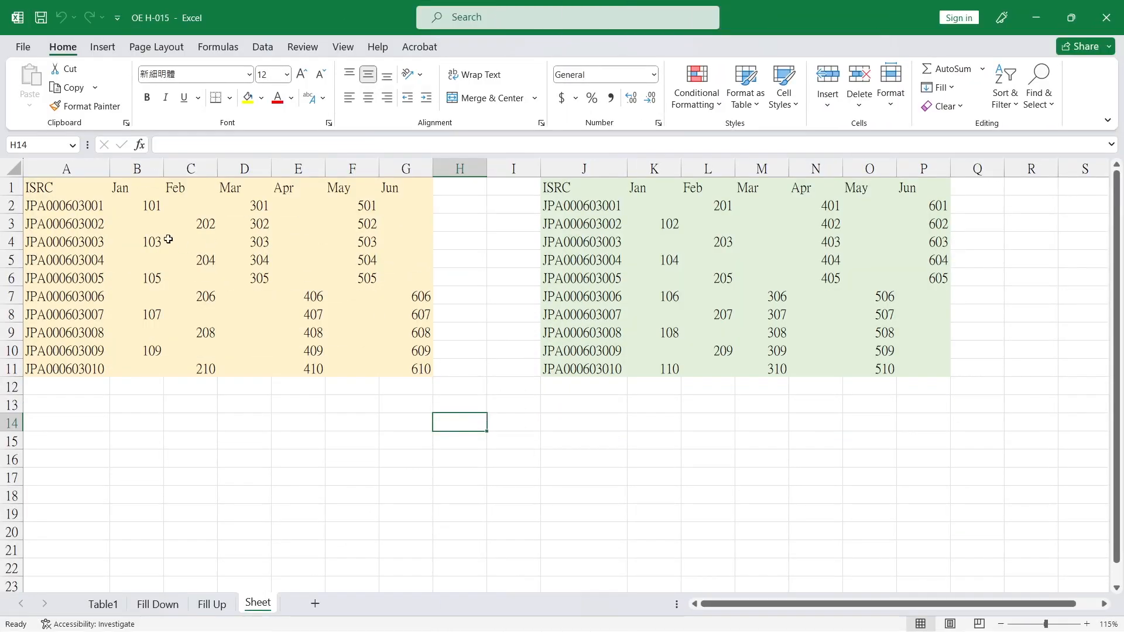
pyautogui.click(146, 222)
pyautogui.click(672, 223)
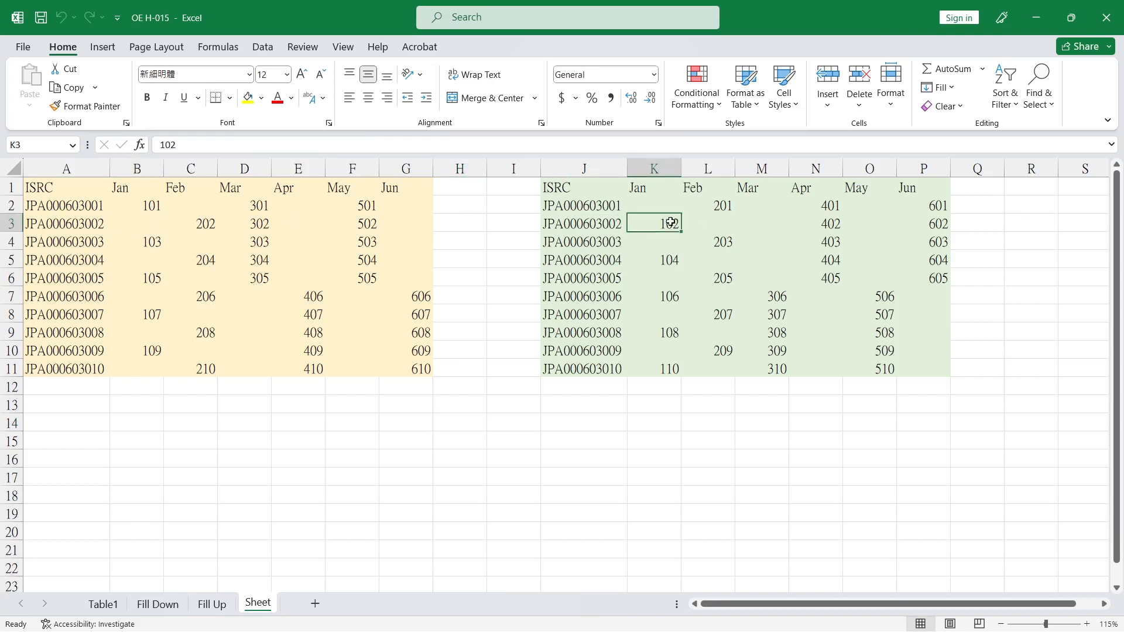
pyautogui.click(156, 243)
pyautogui.click(673, 239)
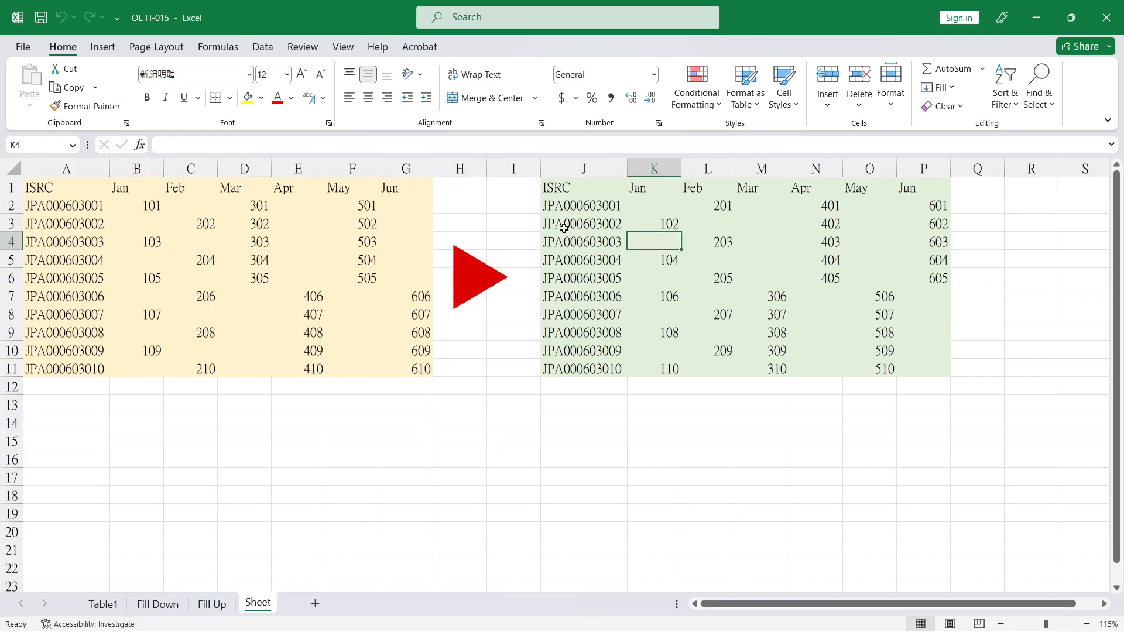
# Try selecting the blank cells in K2:P11 and filling them all with a formula referencing B2
pyautogui.moveTo(649, 200); pyautogui.dragTo(937, 376)
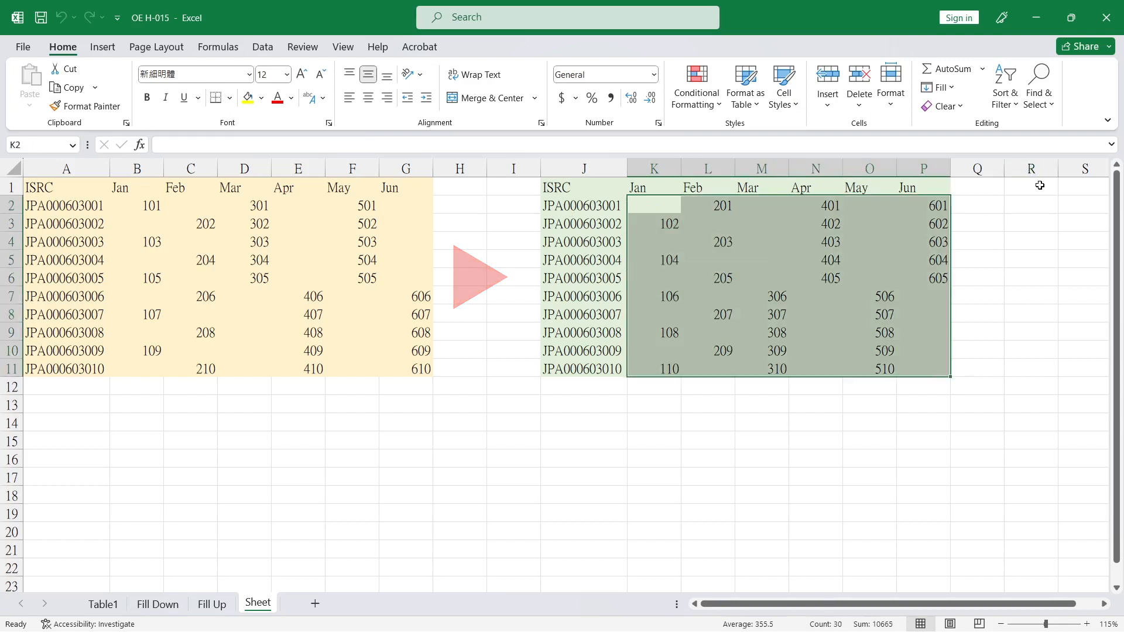
pyautogui.click(1046, 106)
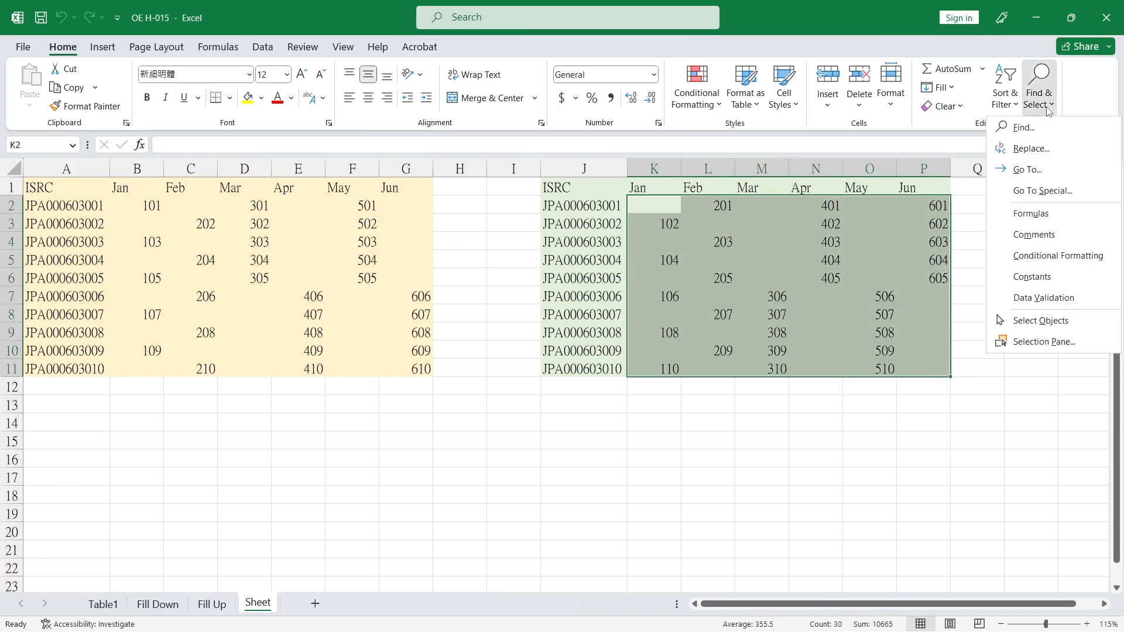
pyautogui.click(1048, 191)
pyautogui.click(319, 396)
pyautogui.click(386, 481)
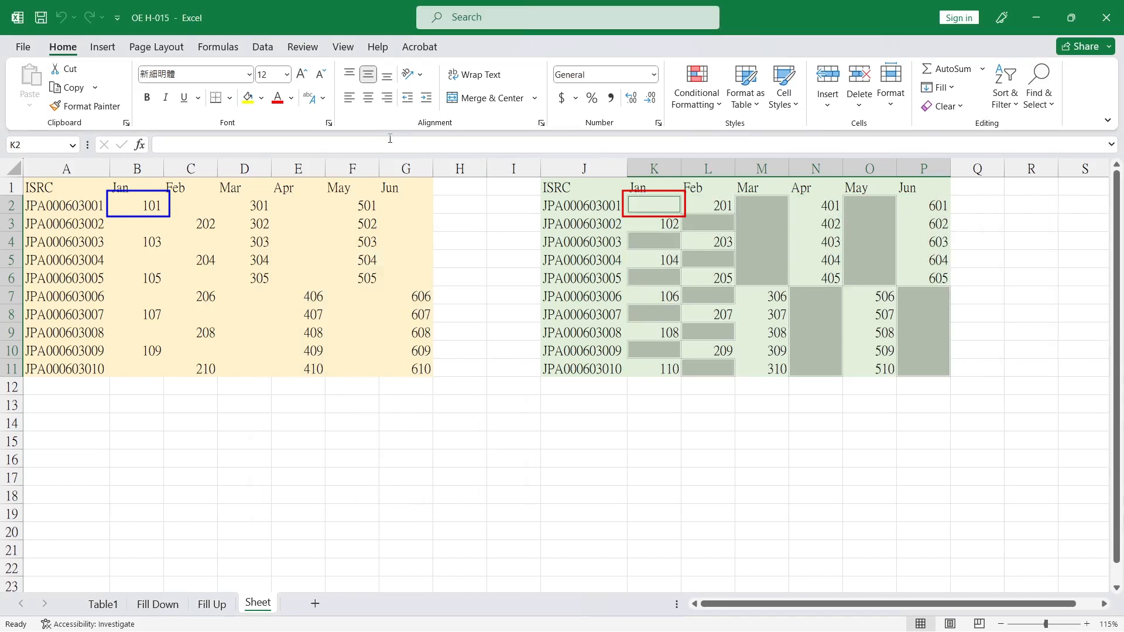
pyautogui.write('=')
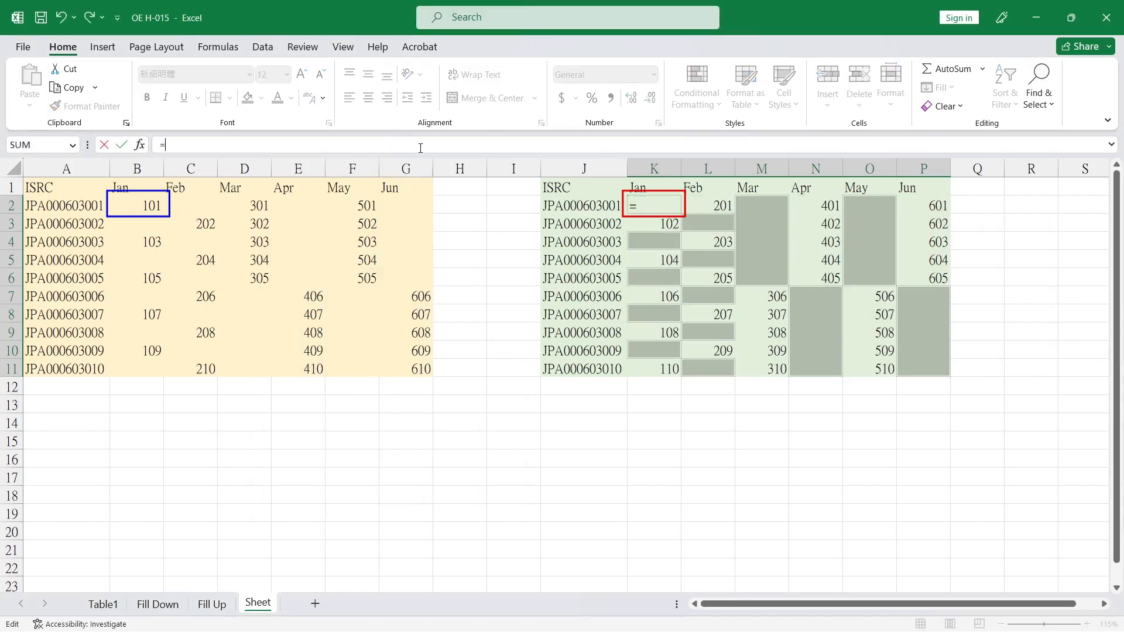
pyautogui.click(144, 206)
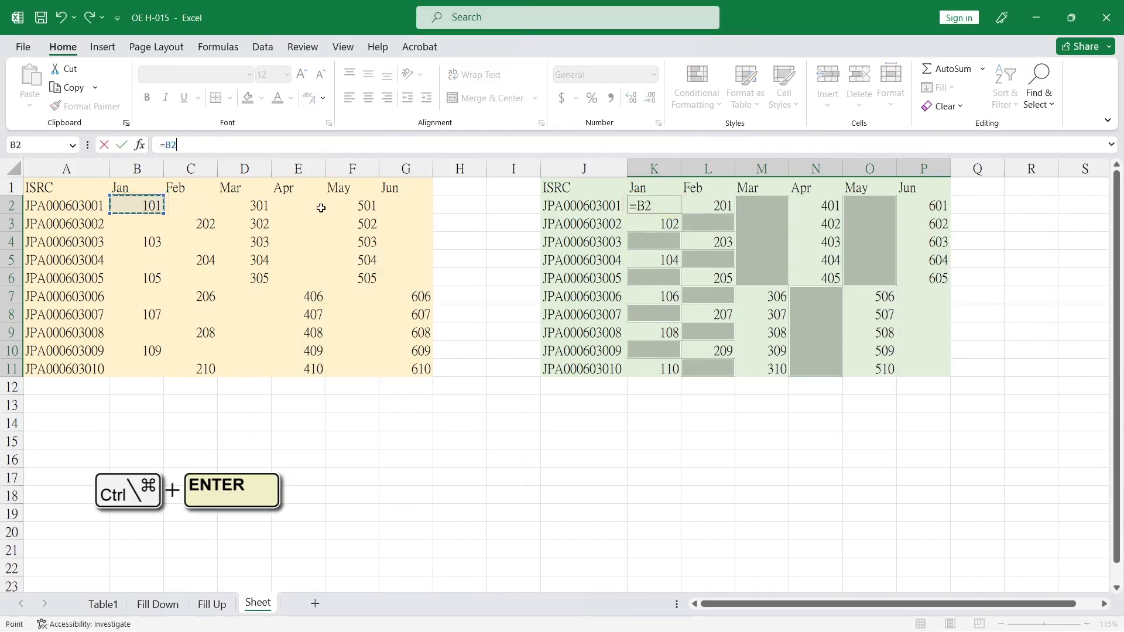
pyautogui.hotkey('ctrl', 'Return')
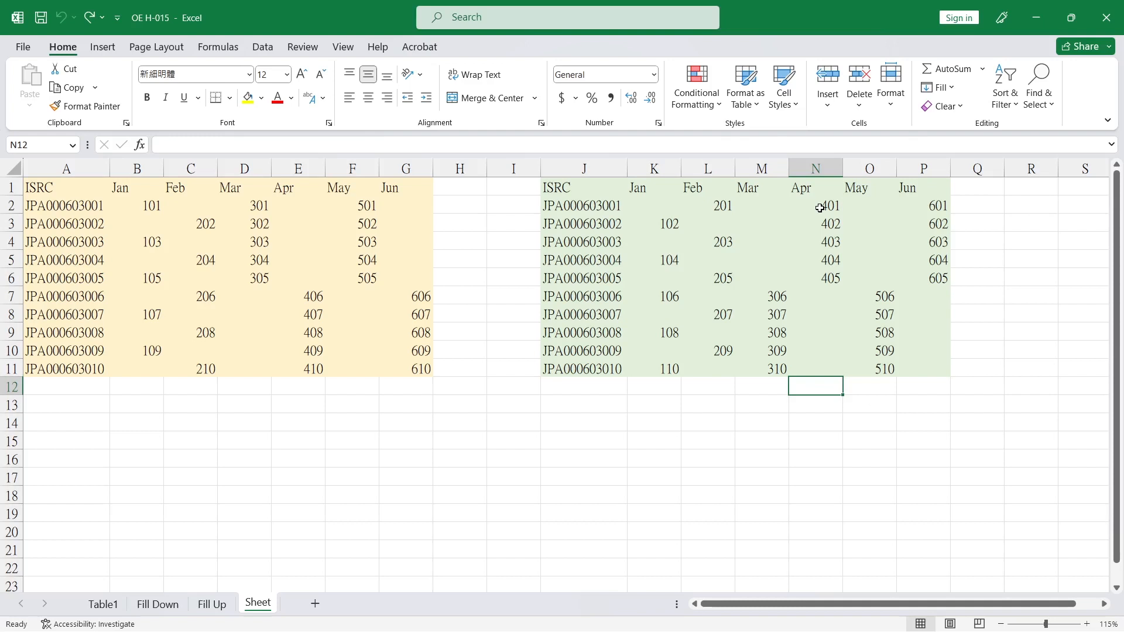
# Reselect the blank cells in K2:P11 and enter =B2 into all of them from cell O2
pyautogui.moveTo(819, 208); pyautogui.dragTo(926, 364)
pyautogui.keyDown('ctrl'); pyautogui.moveTo(652, 209); pyautogui.dragTo(754, 362); pyautogui.keyUp('ctrl')
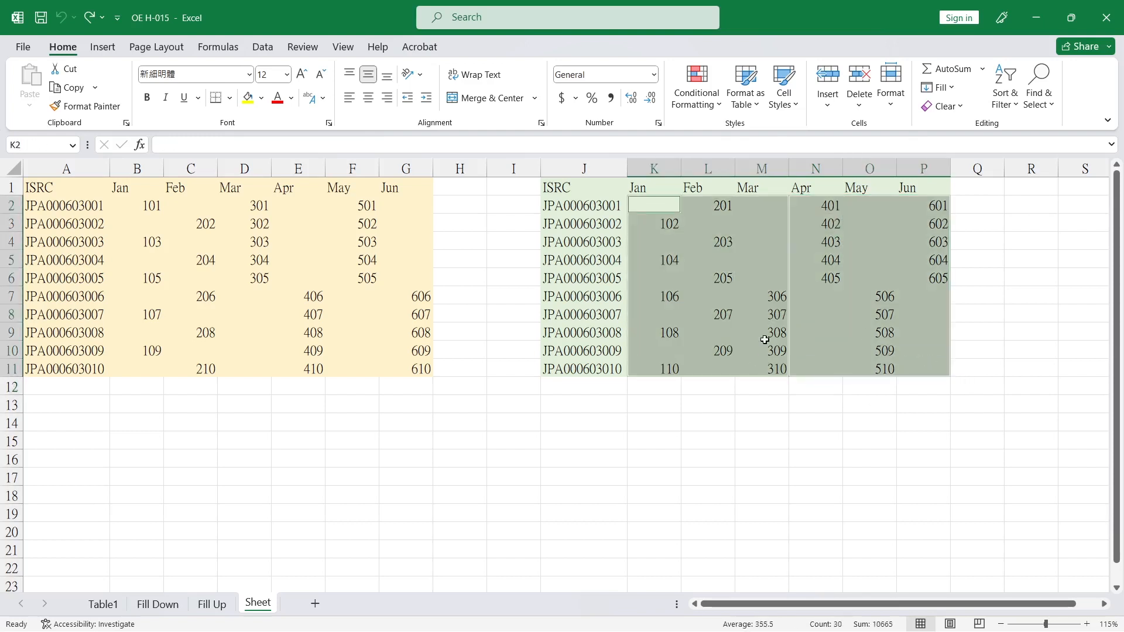
pyautogui.click(1038, 94)
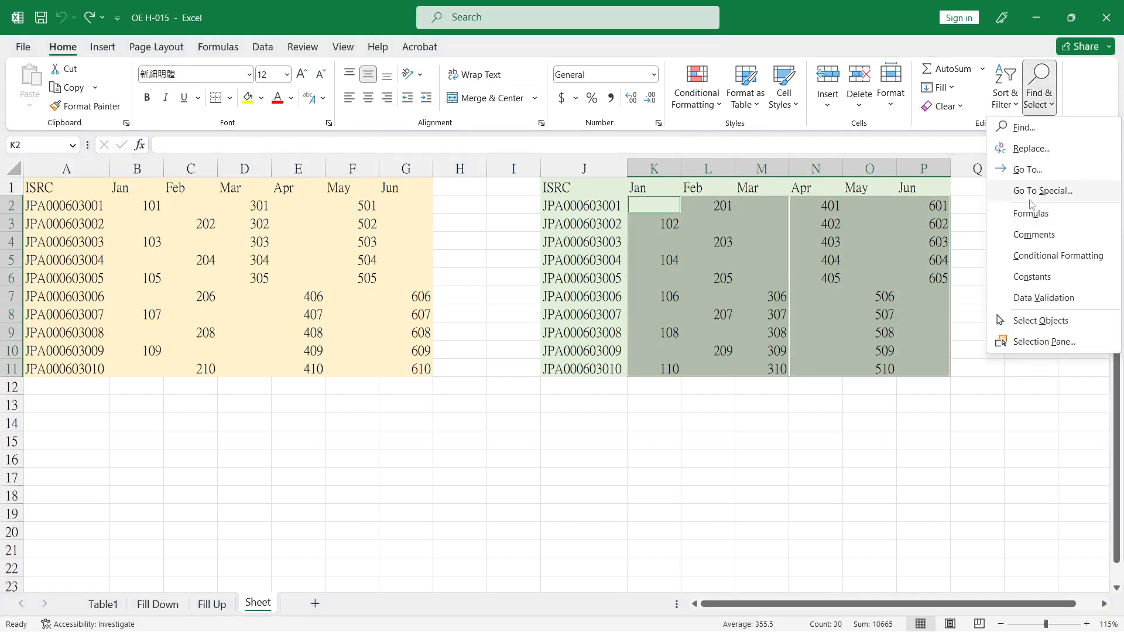
pyautogui.click(989, 191)
pyautogui.click(307, 397)
pyautogui.click(392, 480)
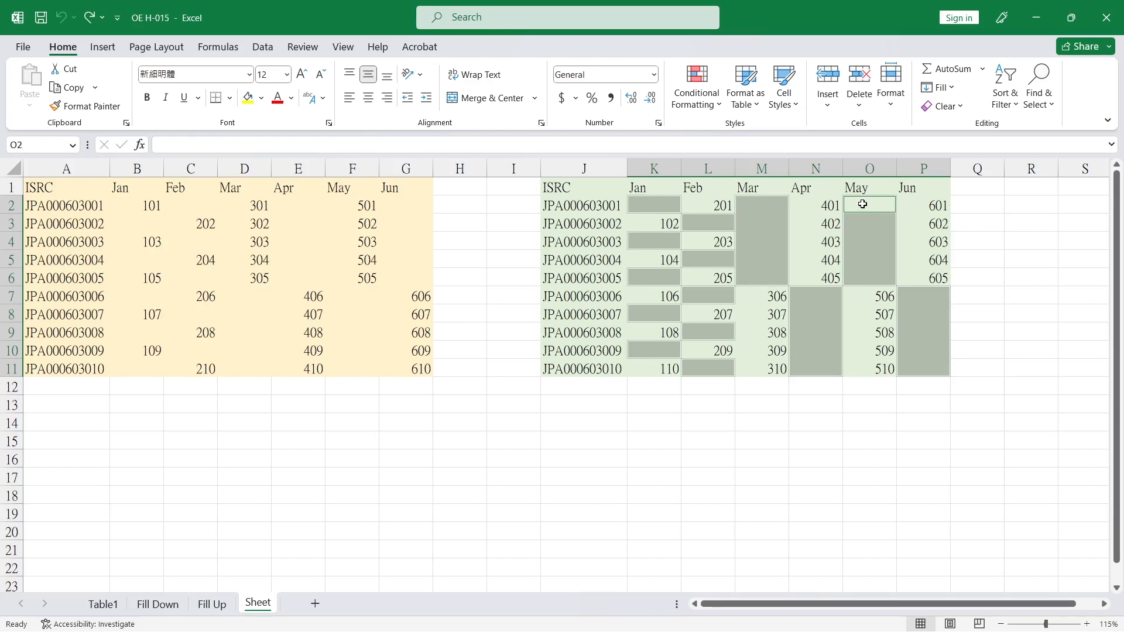
pyautogui.click(718, 144)
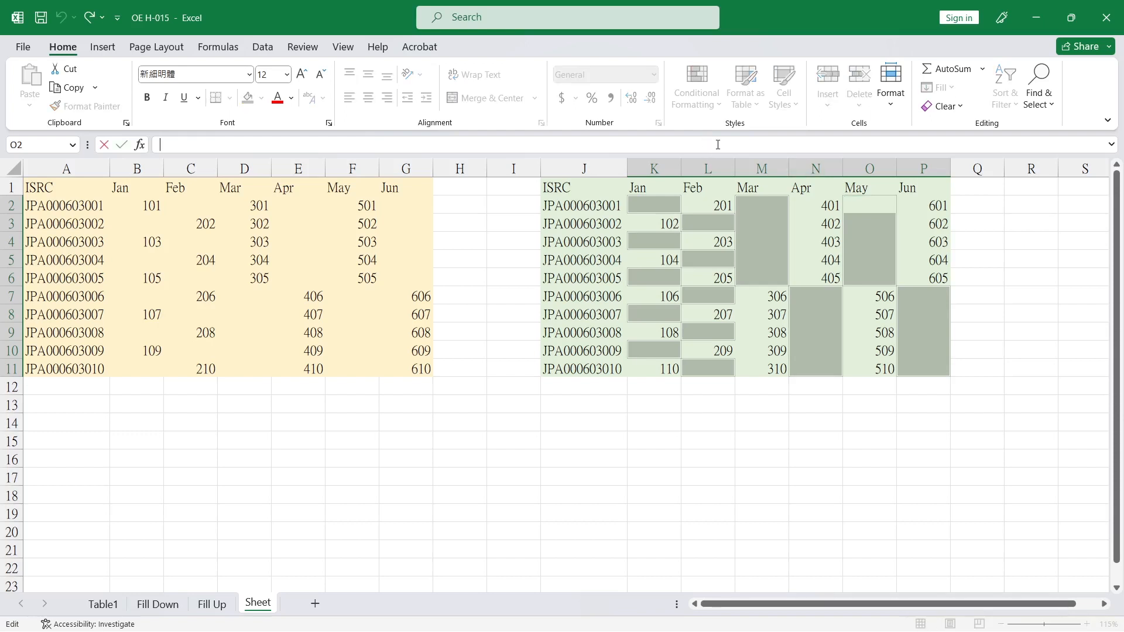
pyautogui.write('=')
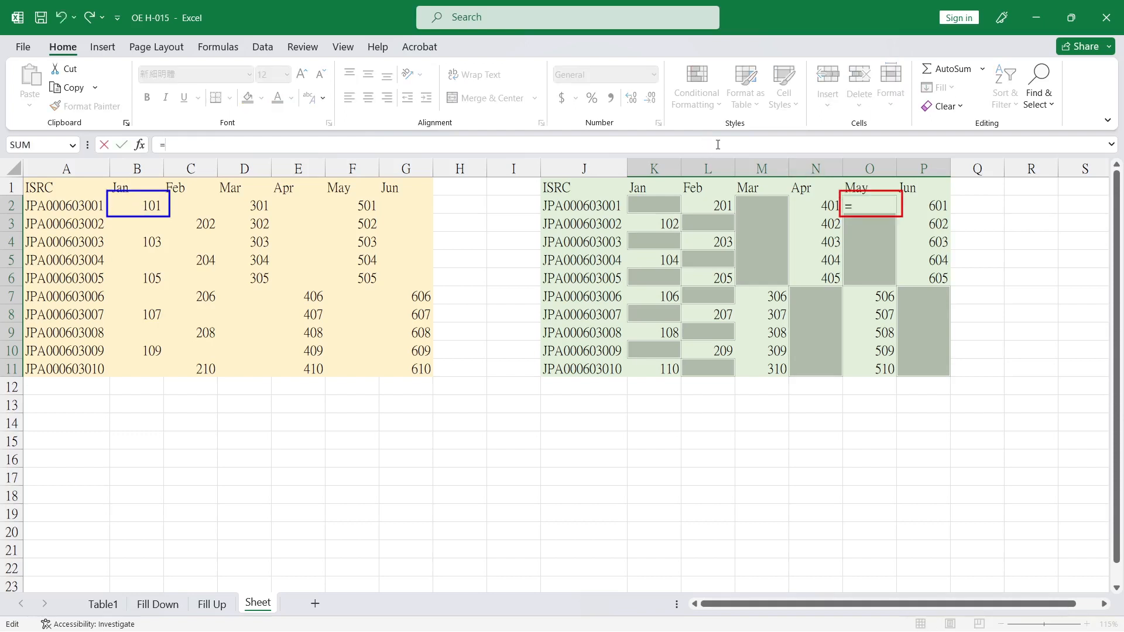
pyautogui.click(137, 205)
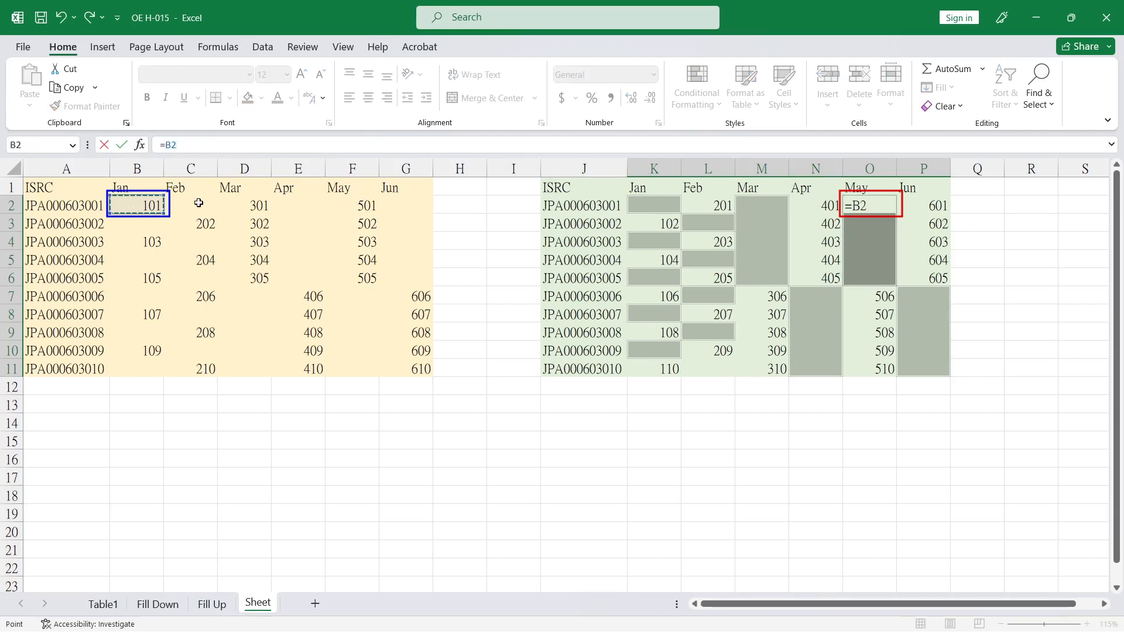
pyautogui.hotkey('ctrl', 'Return')
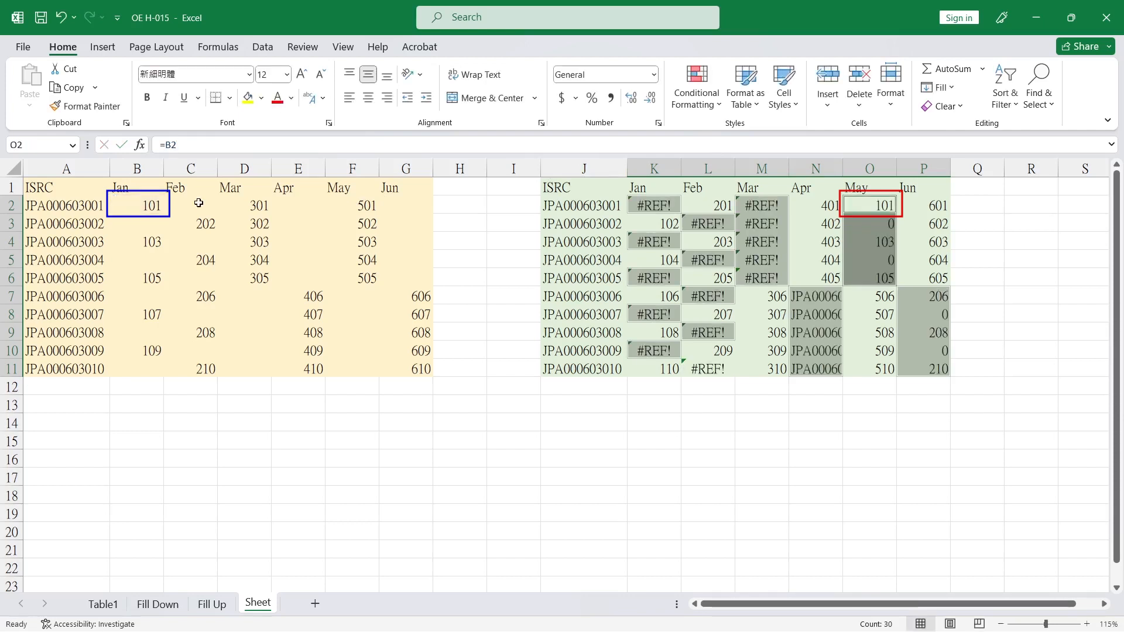
# Inspect the resulting values in the April to June columns
pyautogui.click(868, 342)
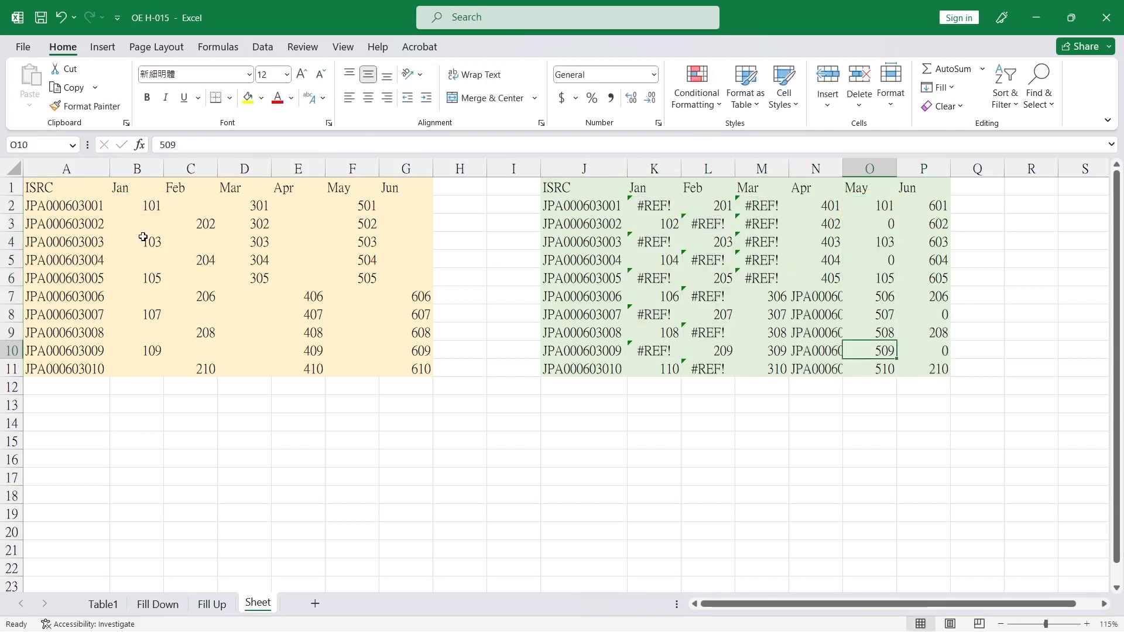
pyautogui.moveTo(813, 207)
pyautogui.mouseDown()
pyautogui.moveTo(808, 328)
pyautogui.moveTo(915, 367)
pyautogui.mouseUp()
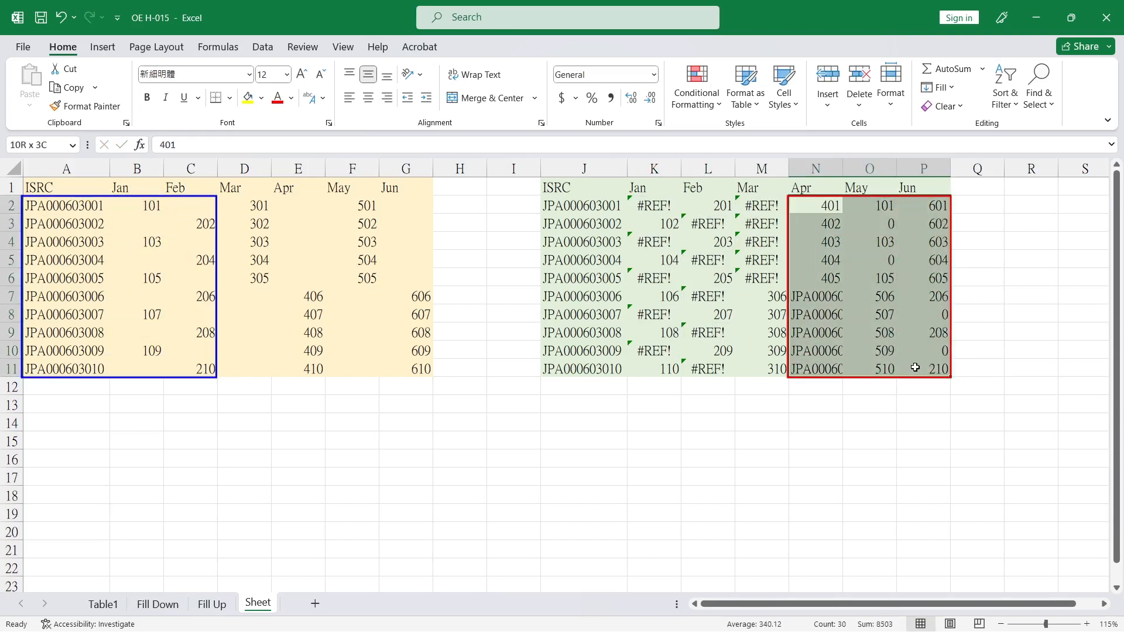
pyautogui.click(864, 206)
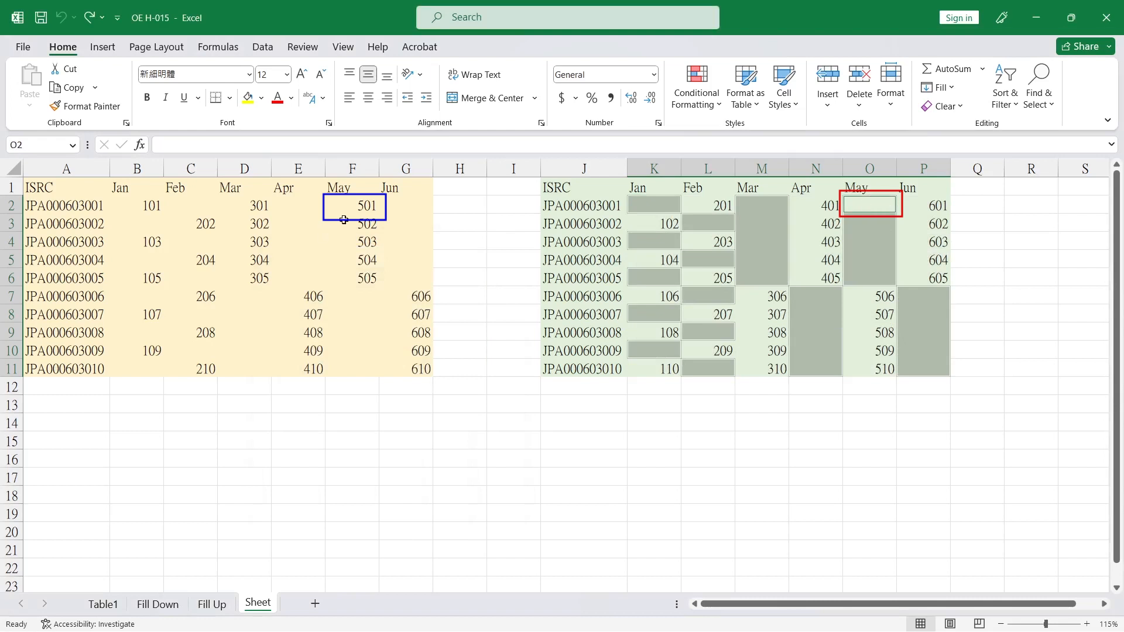
# Fill all selected blank cells with =F2 from cell O2, then undo the fill
pyautogui.click(350, 143)
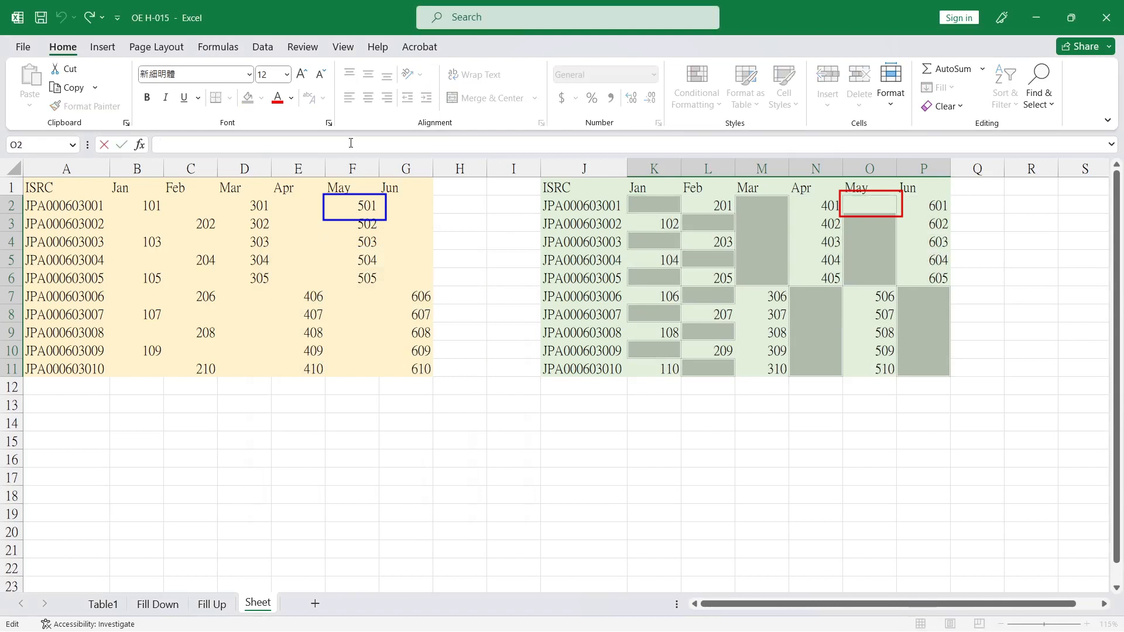
pyautogui.write('=')
pyautogui.click(358, 206)
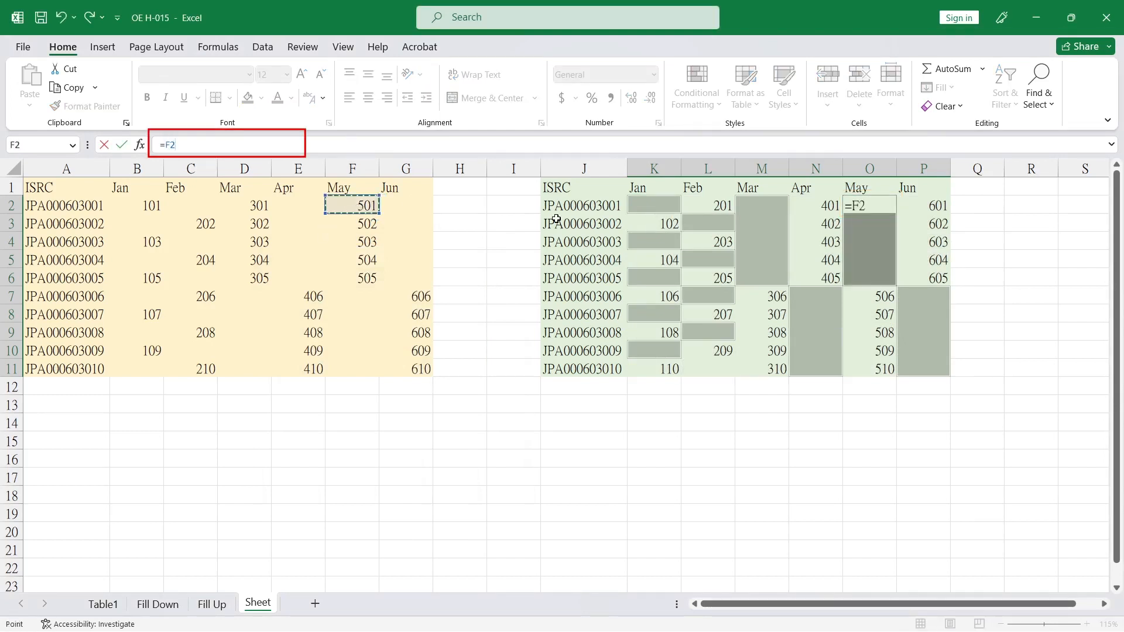
pyautogui.hotkey('ctrl', 'Return')
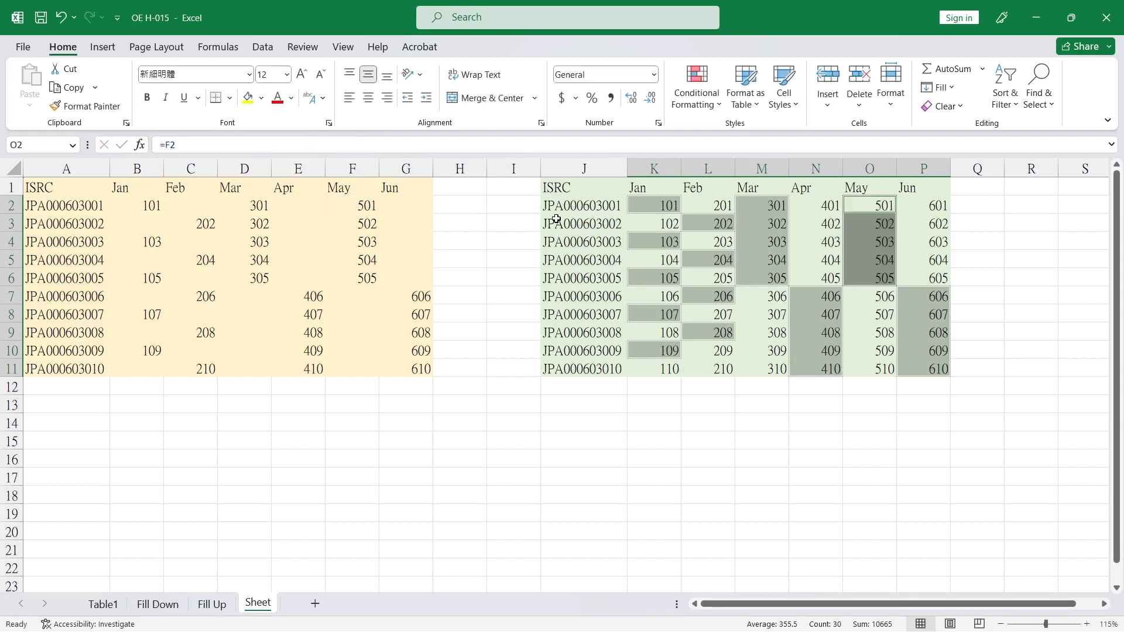
pyautogui.hotkey('ctrl', 'z')
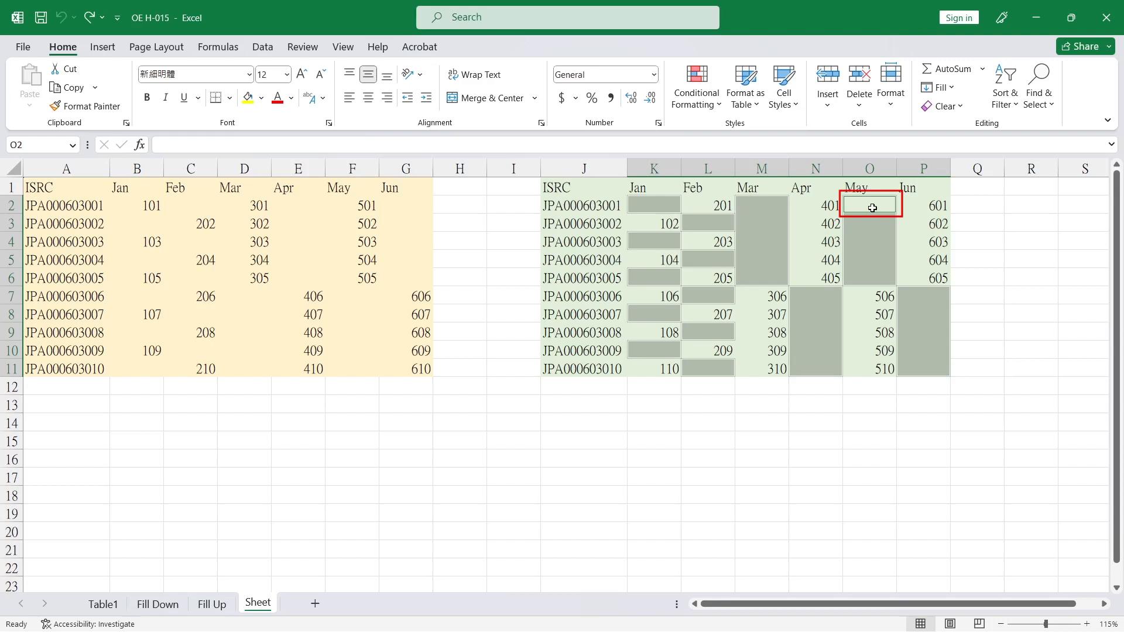
# Enter the formula =B2 into all selected blank cells of K2:P11 at once, starting from cell K2
pyautogui.hotkey('ctrl', '\\')
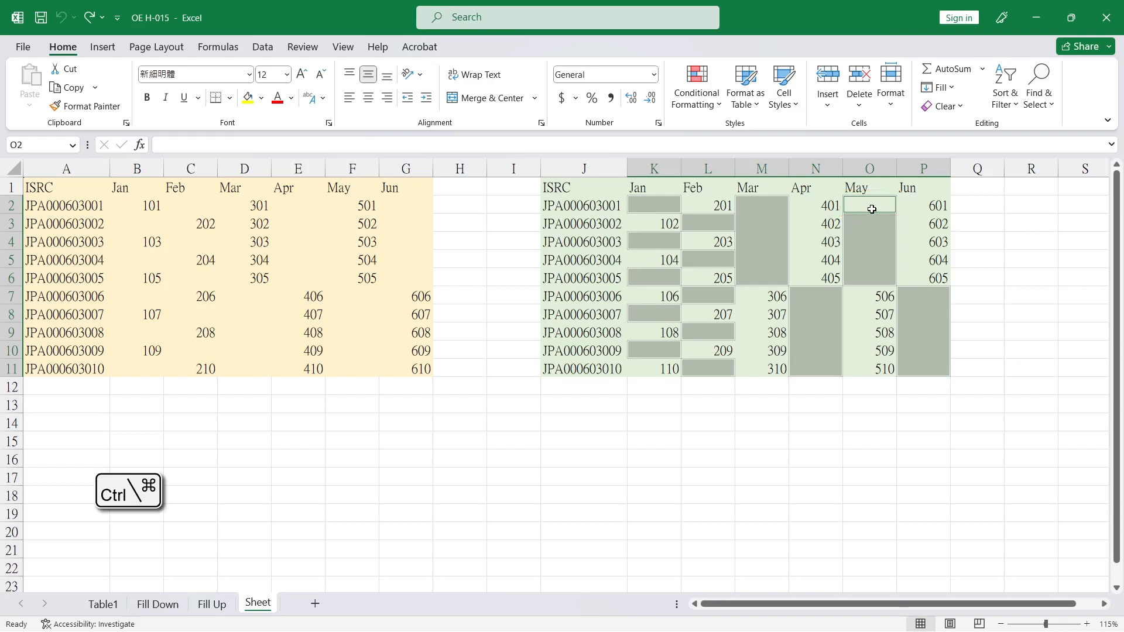
pyautogui.keyDown('ctrl'); pyautogui.click(657, 204); pyautogui.keyUp('ctrl')
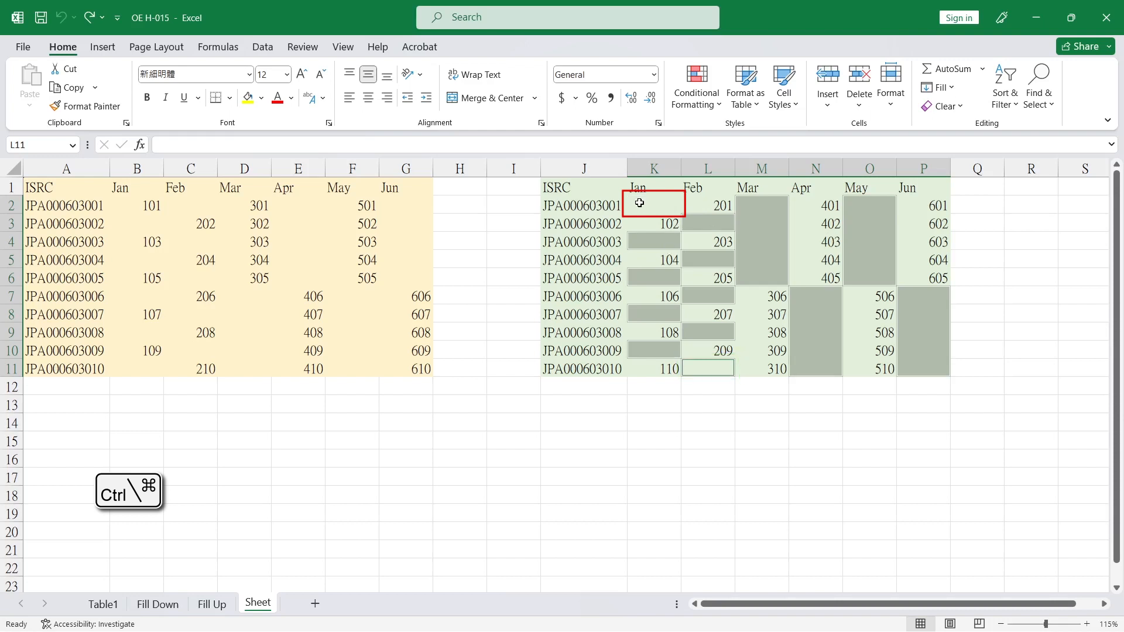
pyautogui.click(644, 205)
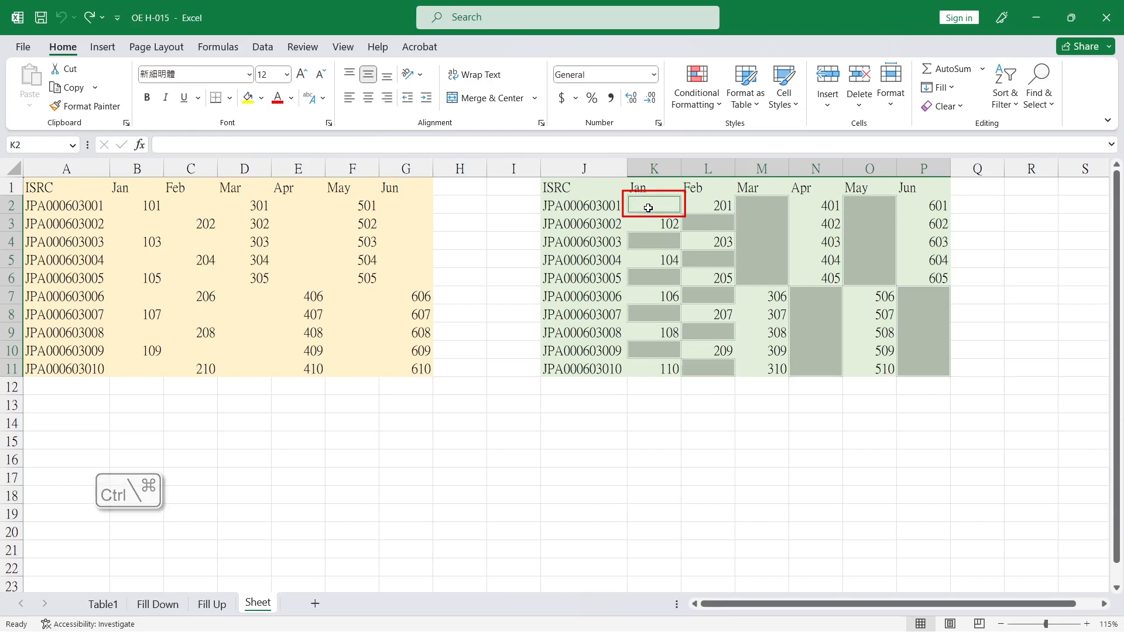
pyautogui.click(196, 145)
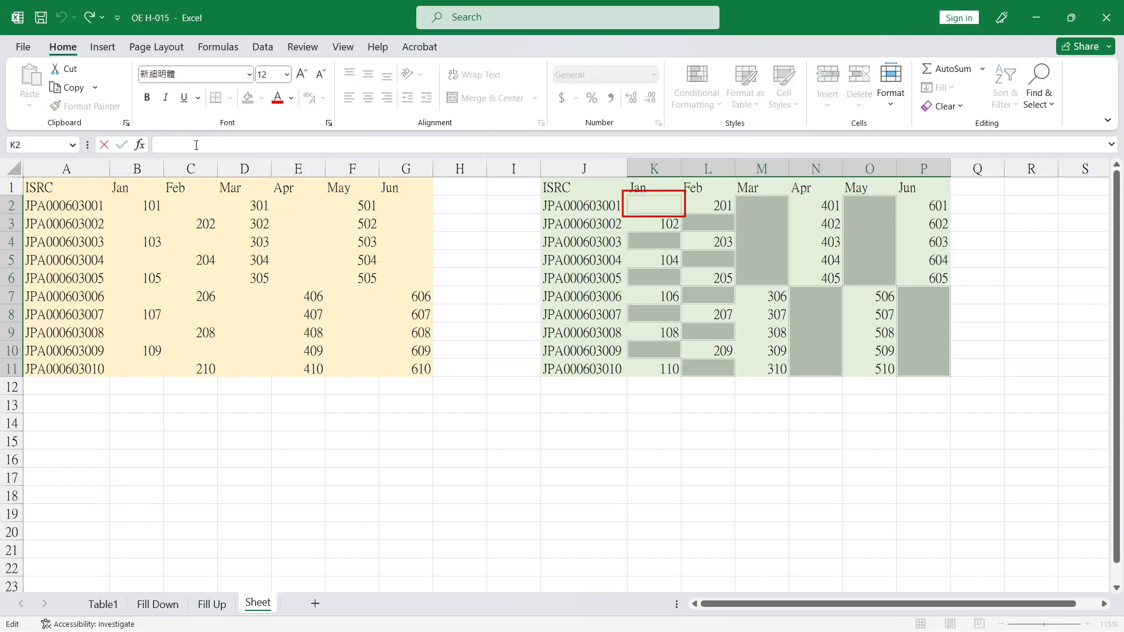
pyautogui.write('=')
pyautogui.click(135, 206)
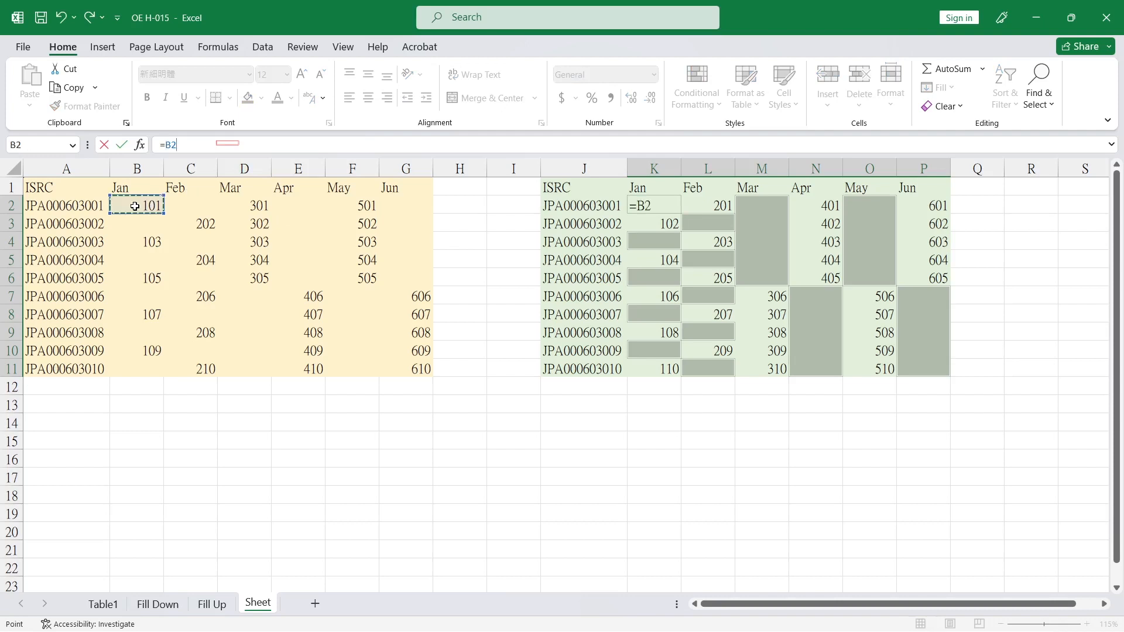
pyautogui.hotkey('ctrl', 'Return')
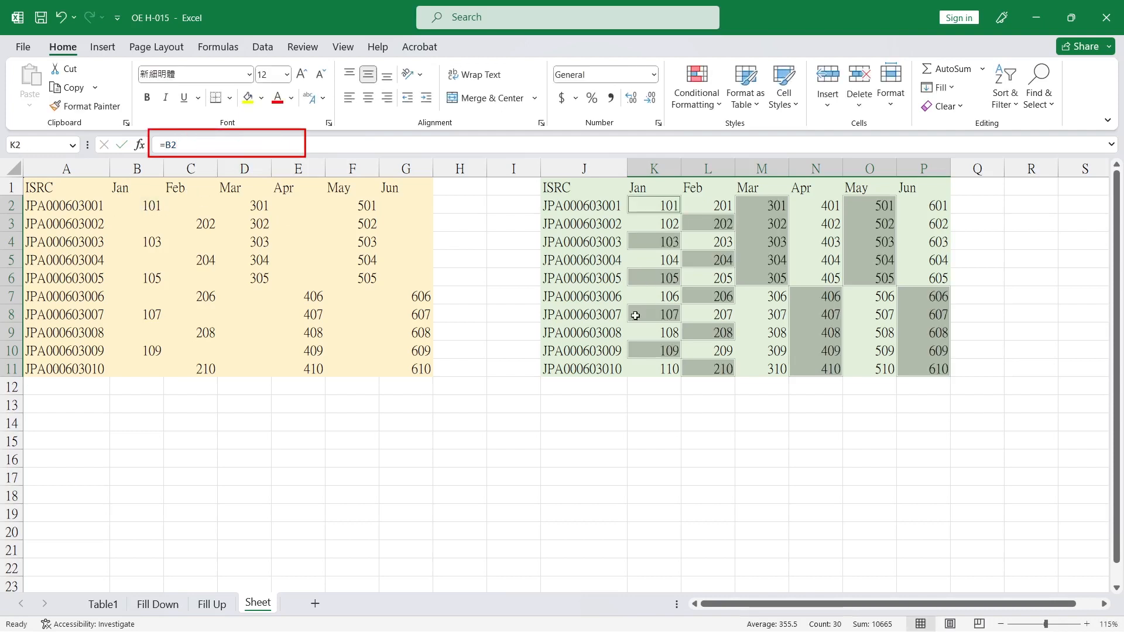
pyautogui.click(604, 372)
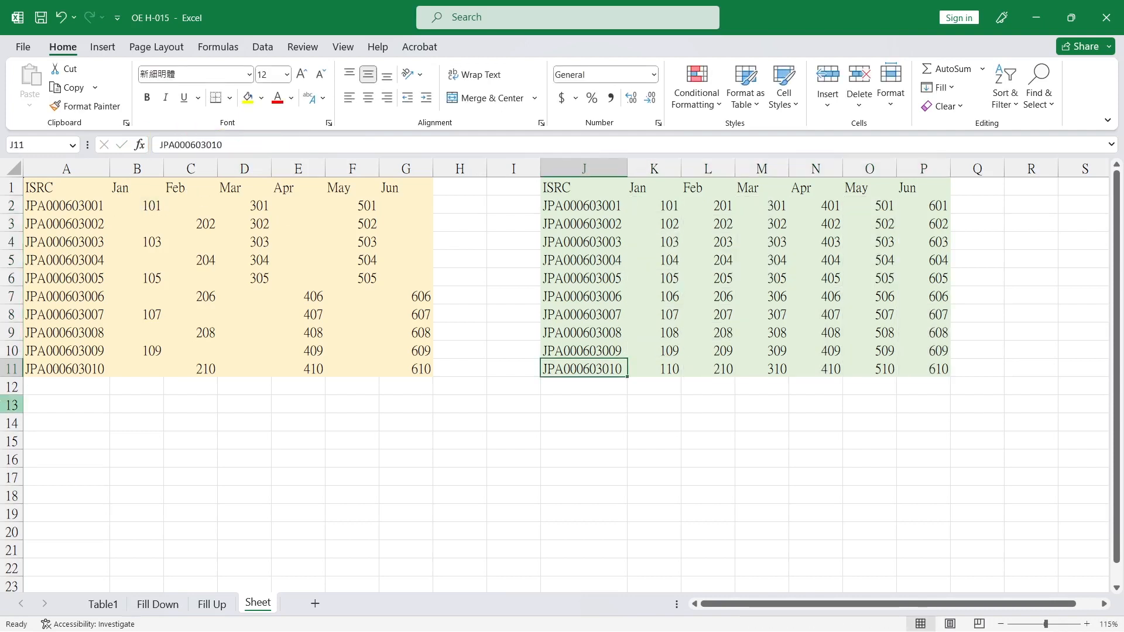
# Select the blank cells in B2:G11 with Go To Special Blanks and fill them all with =L2 from cell C2
pyautogui.moveTo(132, 206); pyautogui.dragTo(404, 368)
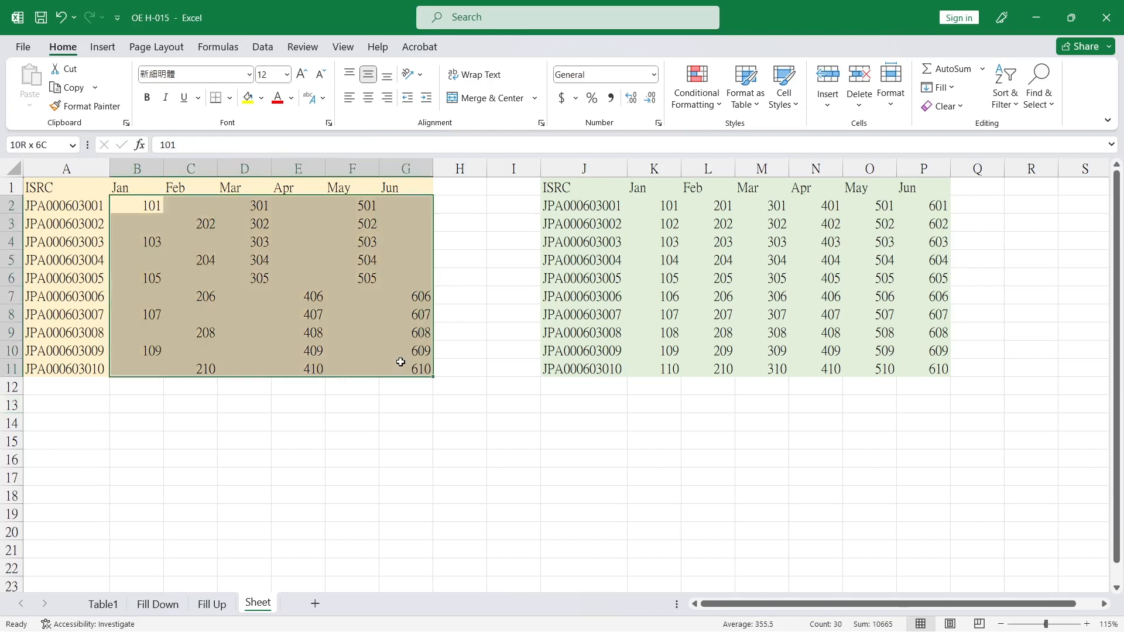
pyautogui.click(1037, 88)
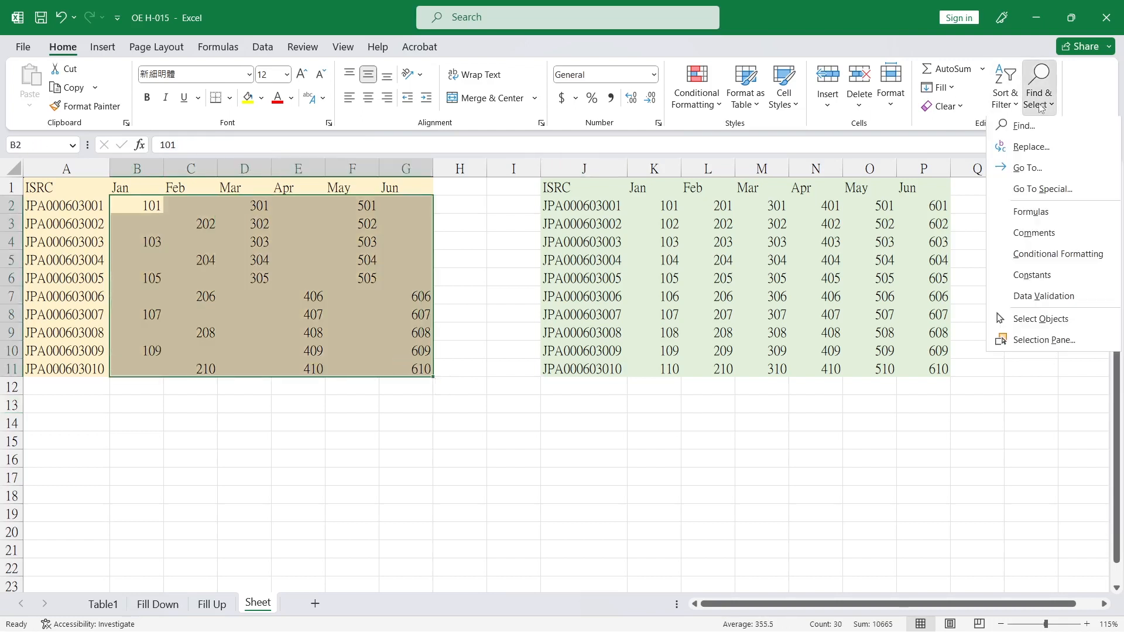
pyautogui.click(1046, 188)
pyautogui.click(328, 395)
pyautogui.click(385, 480)
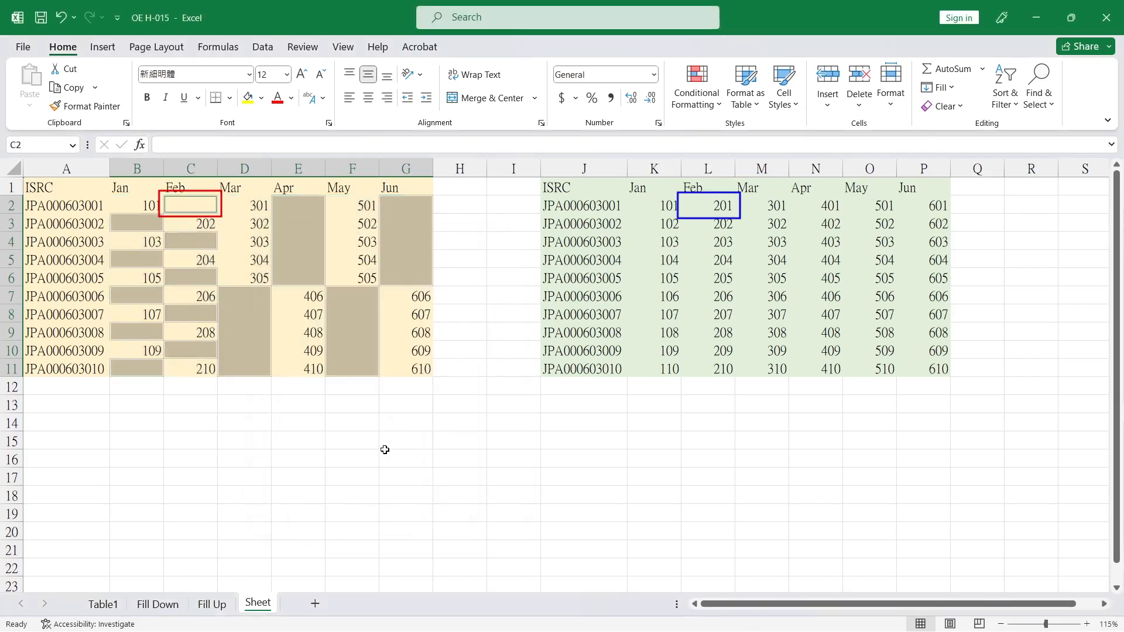
pyautogui.click(441, 142)
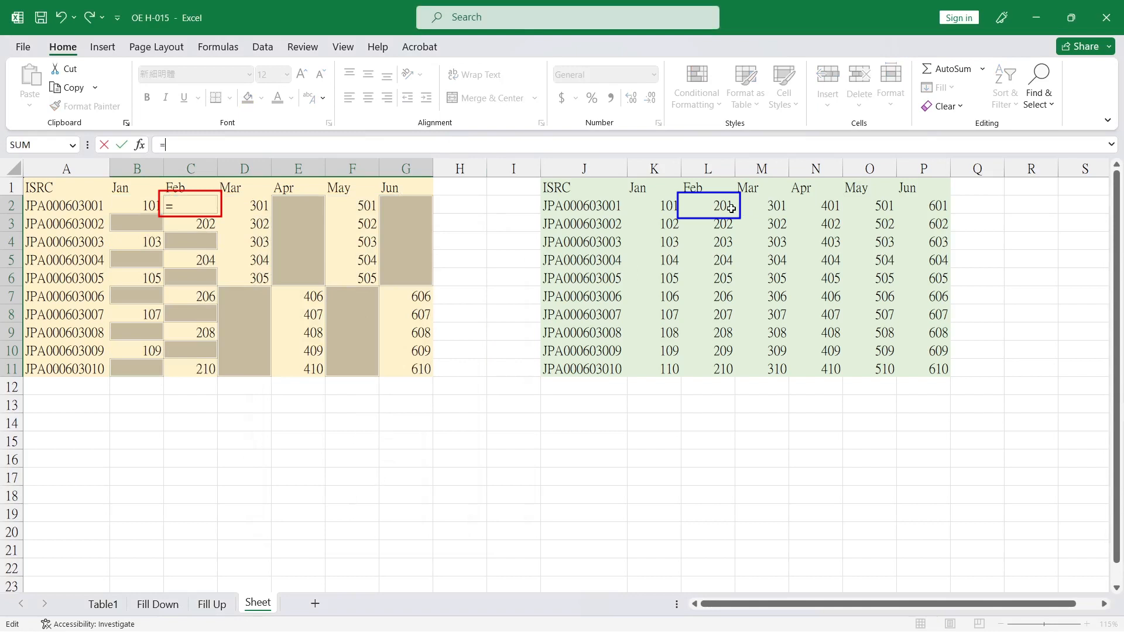
pyautogui.click(724, 205)
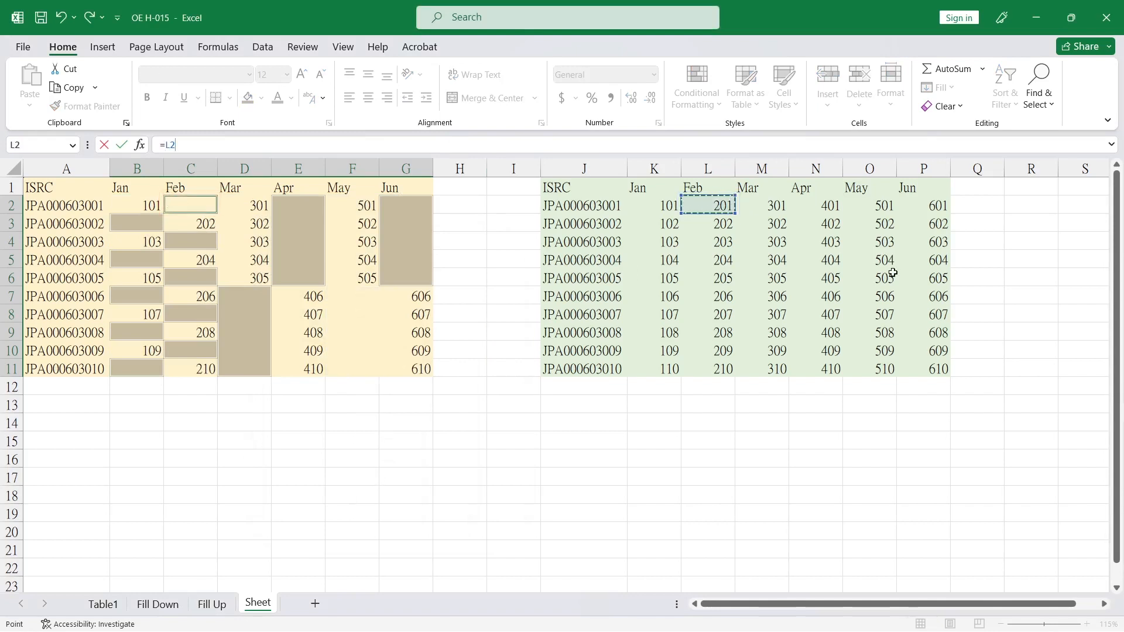
pyautogui.hotkey('ctrl', 'Return')
pyautogui.click(546, 415)
pyautogui.click(554, 402)
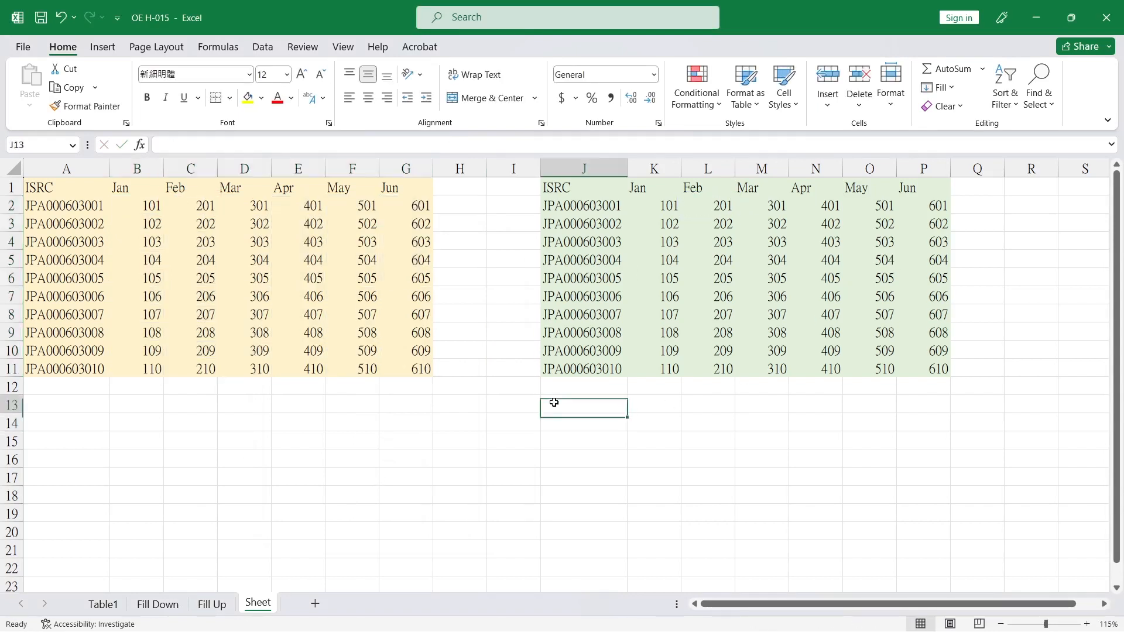